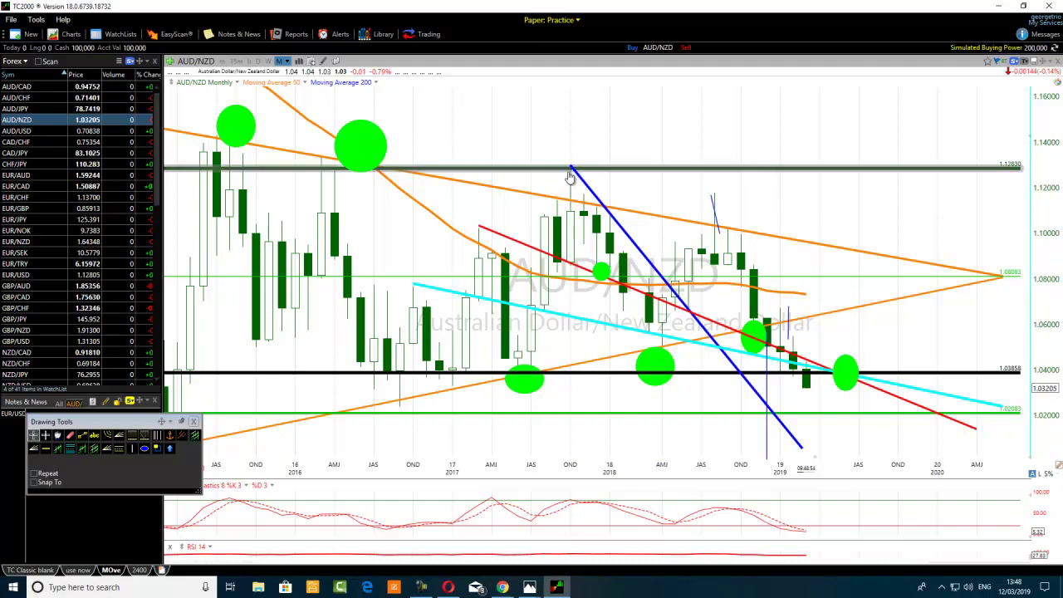
# - Examine the AUD/NZD monthly chart's trend lines, horizontal levels and latest candles, and read the October 2016 candle's data
pyautogui.click(571, 191)
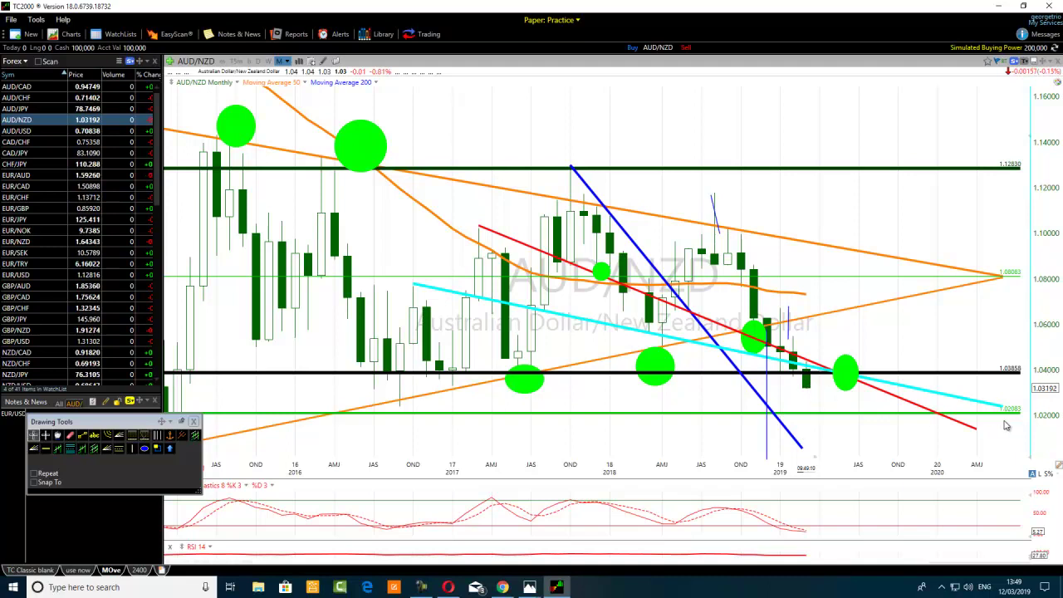
pyautogui.moveTo(1002, 418)
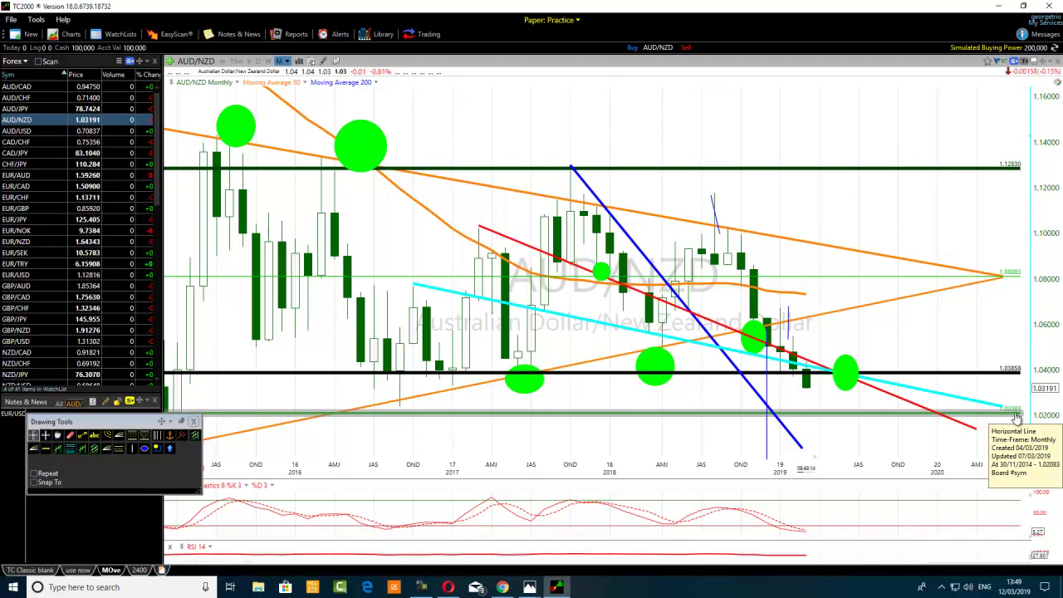
pyautogui.moveTo(799, 448)
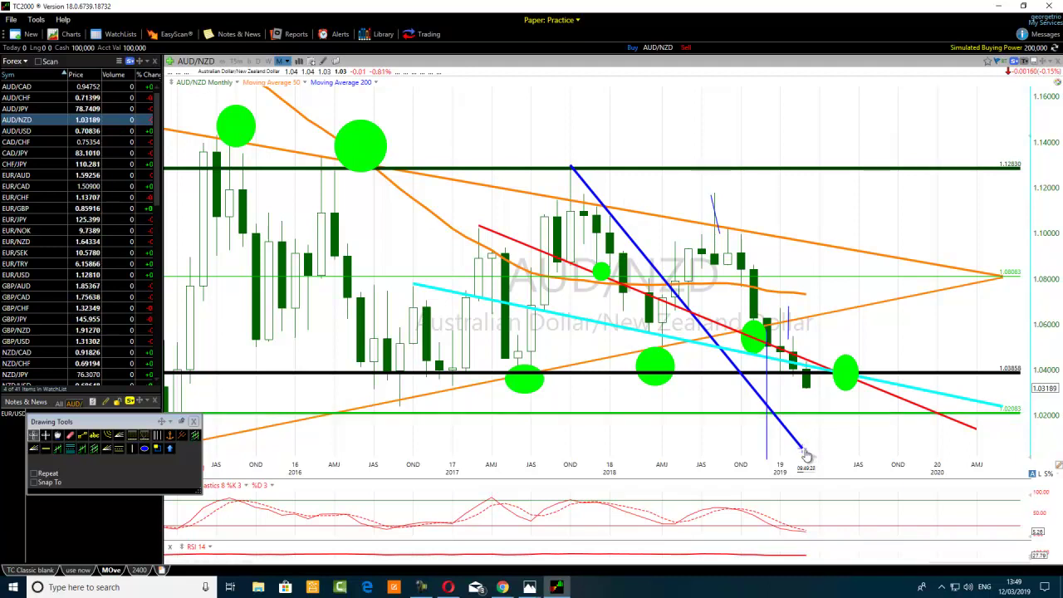
pyautogui.scroll(-1, 660, 436)
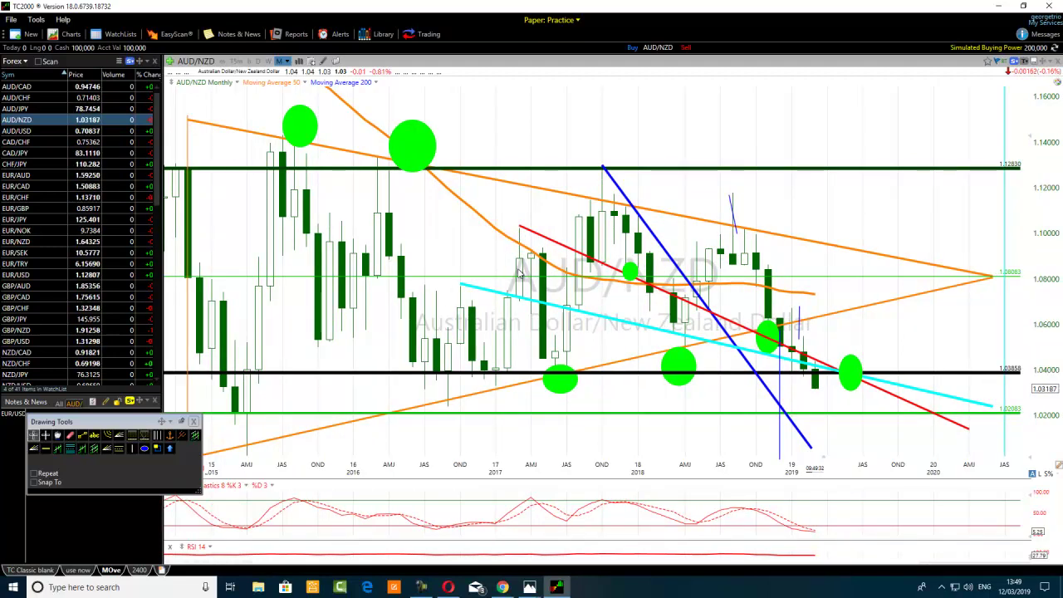
pyautogui.moveTo(519, 274)
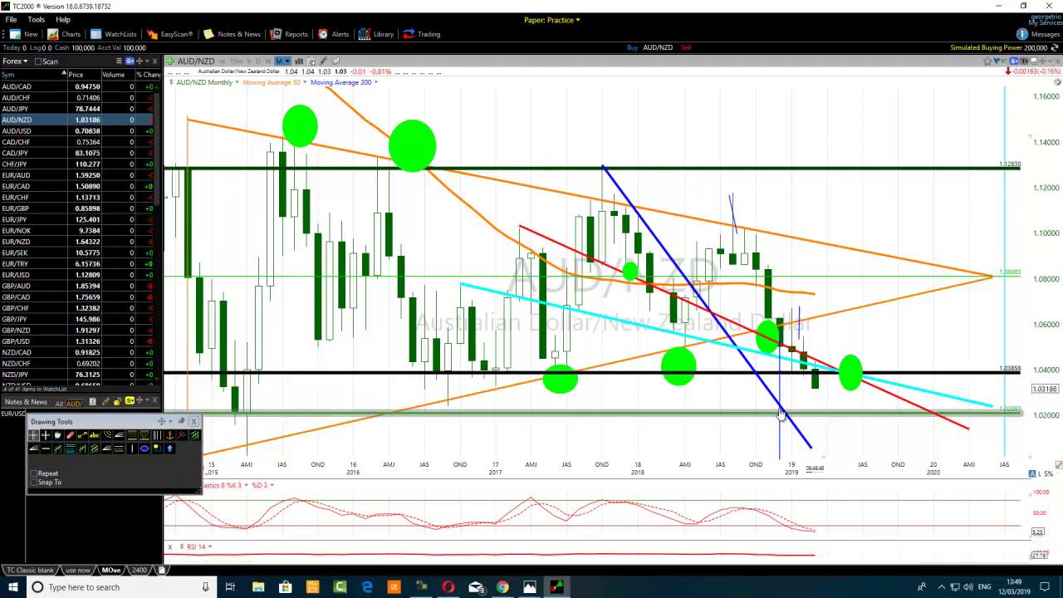
pyautogui.scroll(2, 766, 436)
pyautogui.scroll(1, 766, 436)
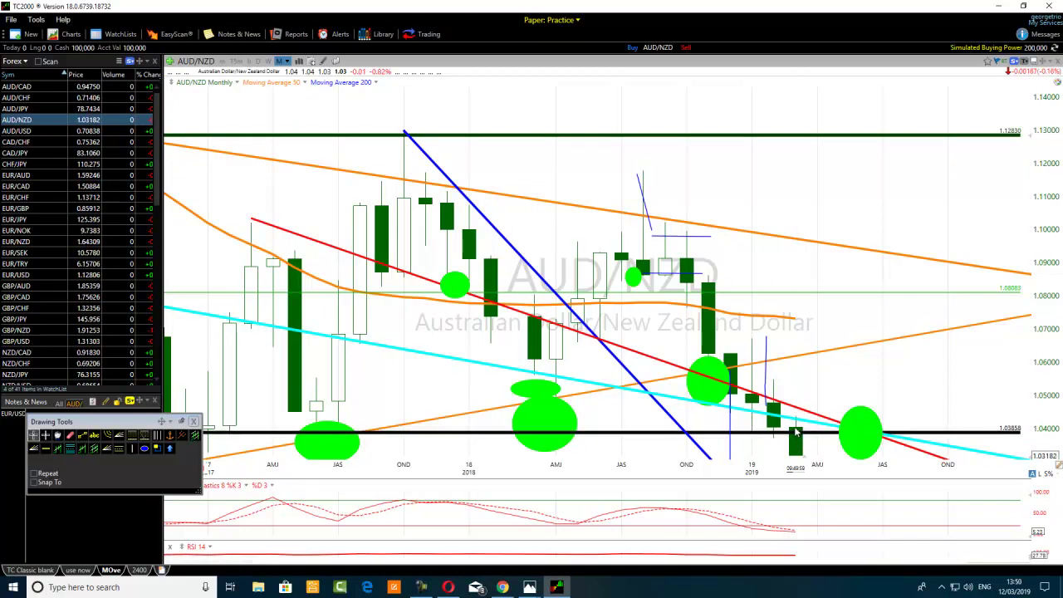
pyautogui.scroll(2, 751, 461)
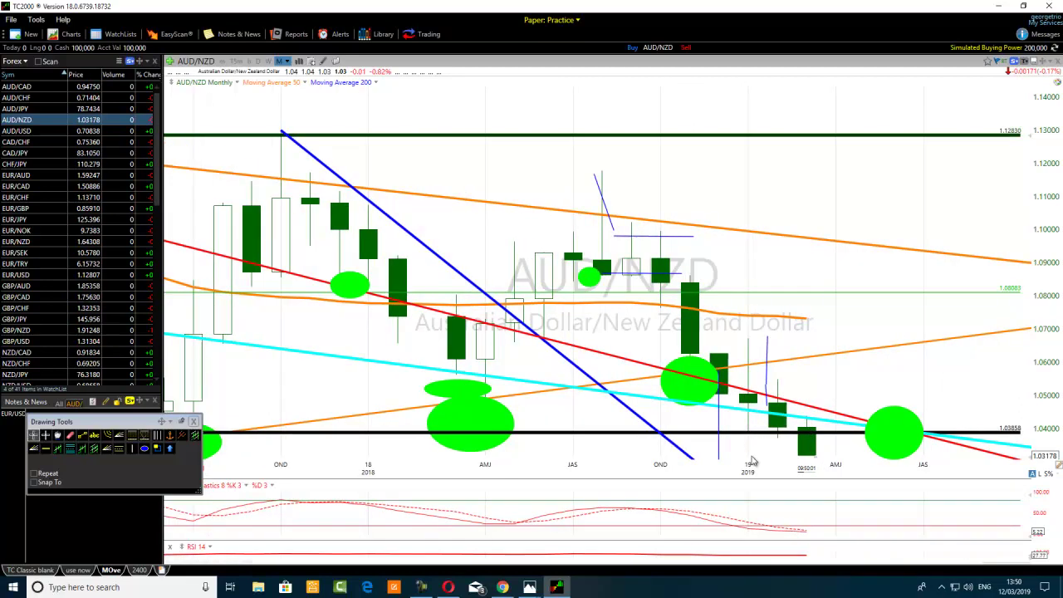
pyautogui.click(804, 432)
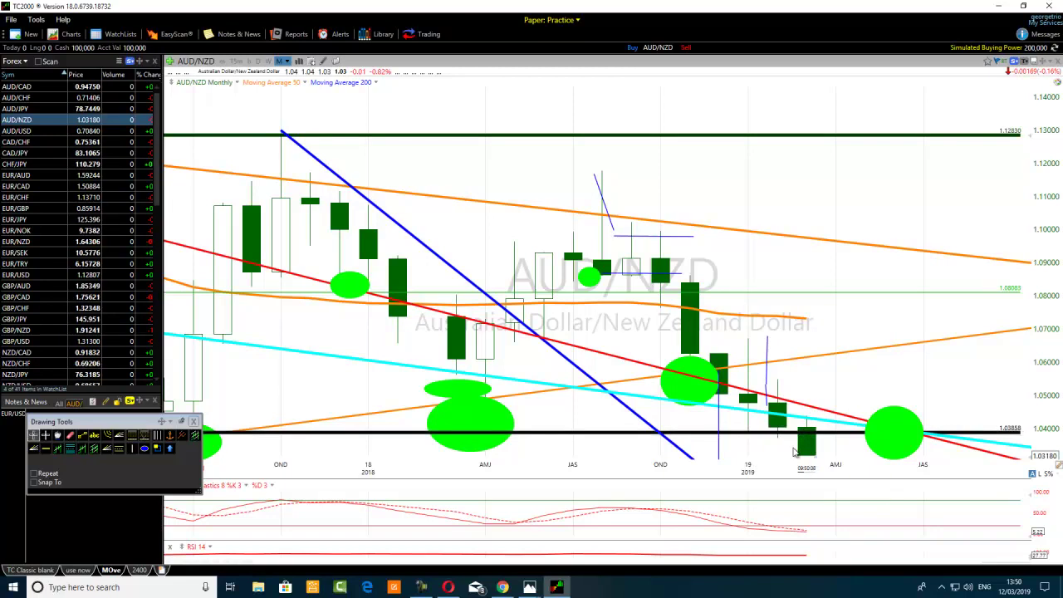
pyautogui.scroll(-4, 558, 446)
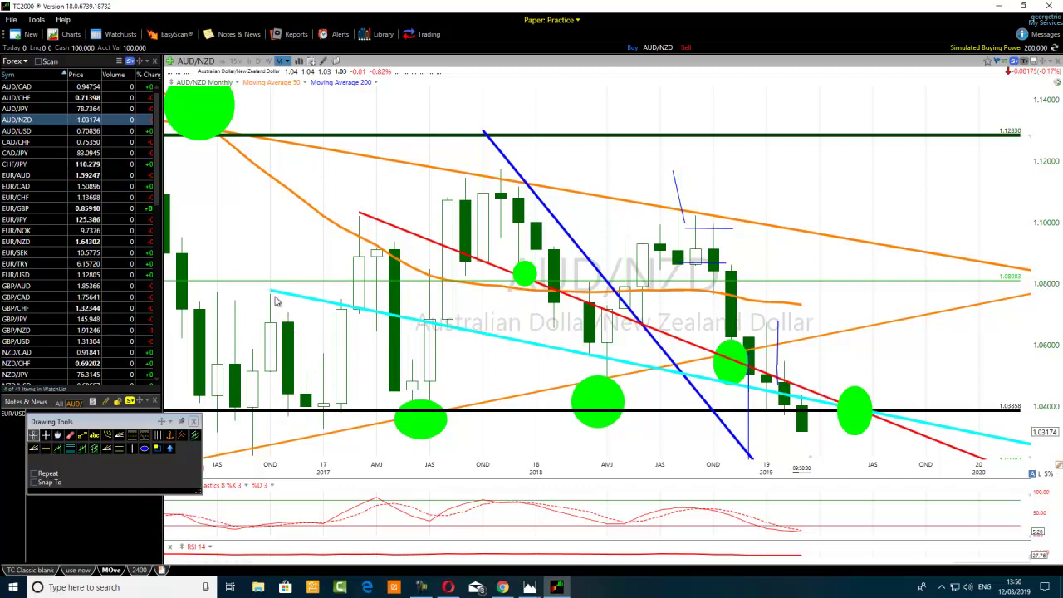
pyautogui.click(274, 334)
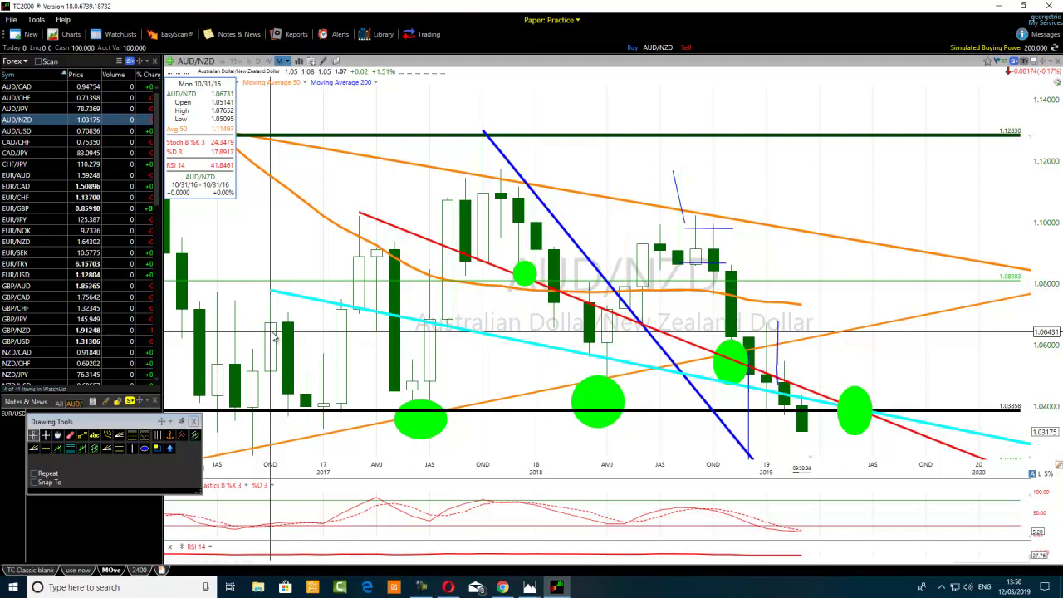
pyautogui.click(274, 335)
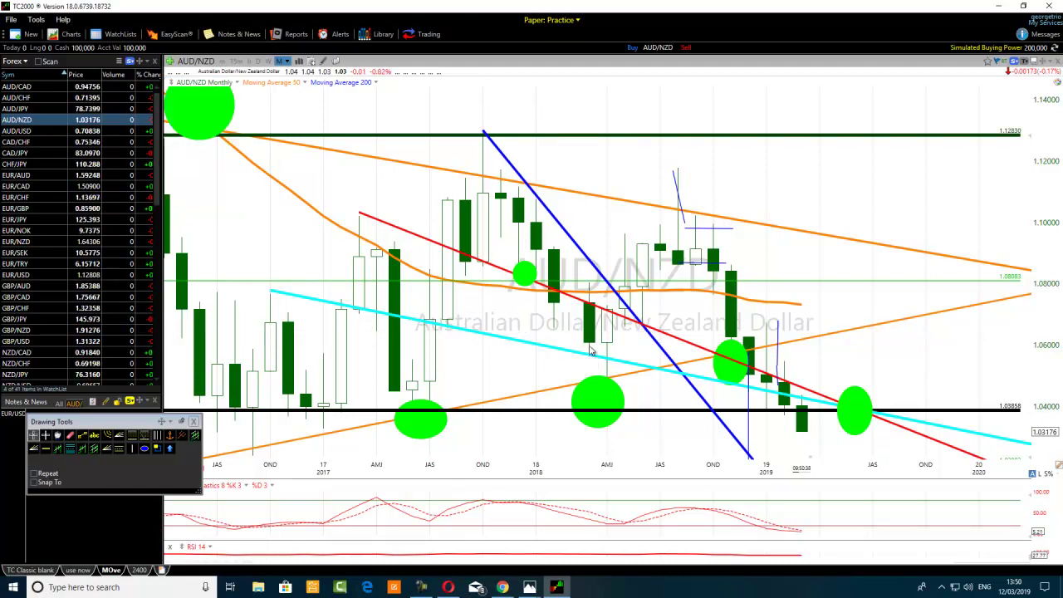
# - Move the late-2018 green ellipse up onto the 50-period moving average, and shift the one on the 1.03858 line to about July 2019
pyautogui.moveTo(729, 371); pyautogui.dragTo(782, 308)
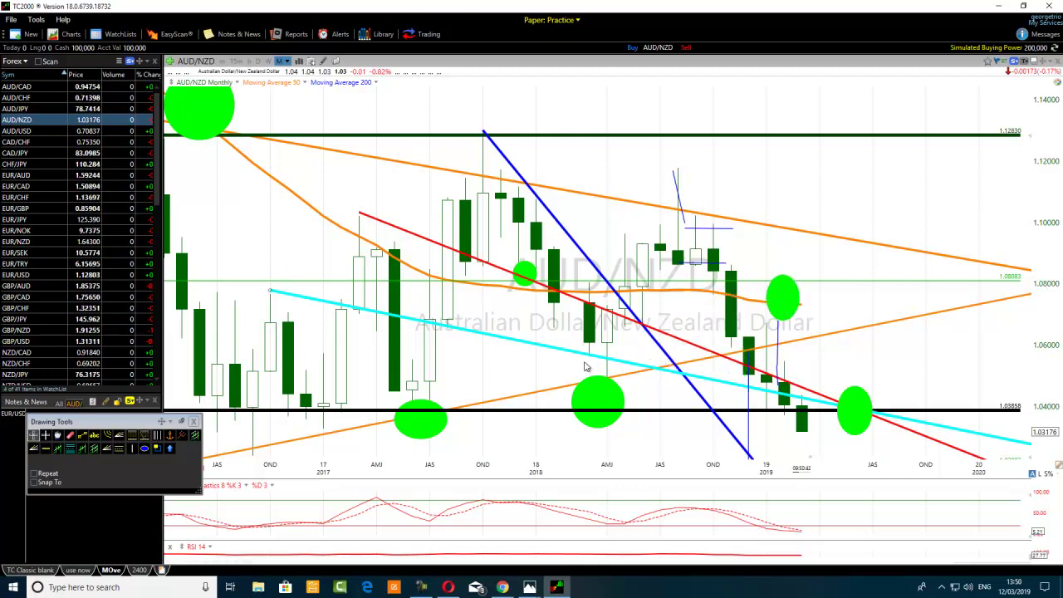
pyautogui.moveTo(591, 324)
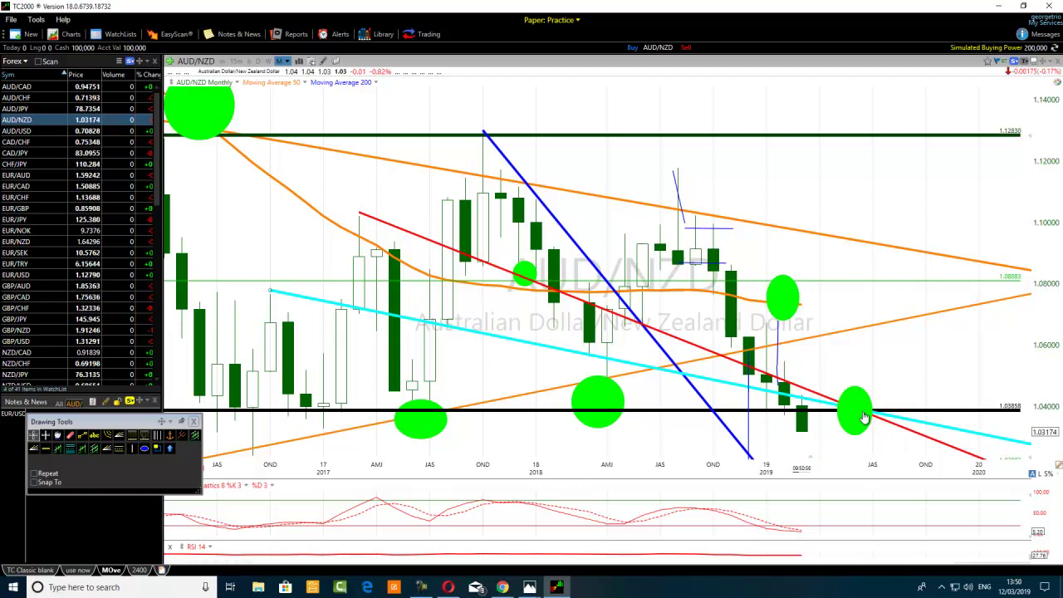
pyautogui.moveTo(863, 415)
pyautogui.mouseDown()
pyautogui.moveTo(870, 398)
pyautogui.moveTo(860, 420)
pyautogui.mouseUp()
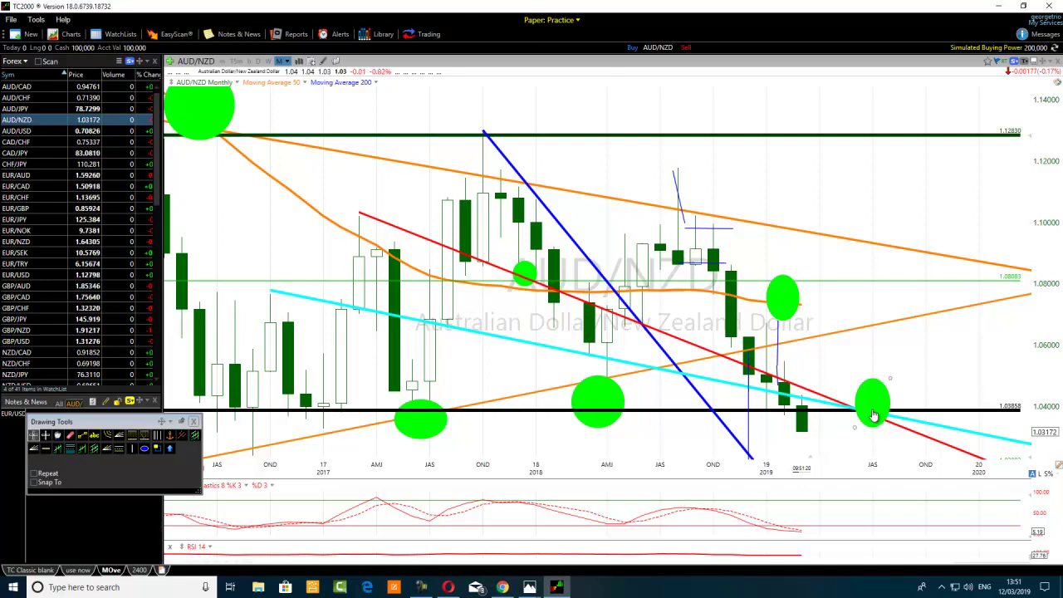
# - Draw four thin blue trend lines crossing in a star shape over the green ellipse on the 1.03858 line
pyautogui.click(83, 437)
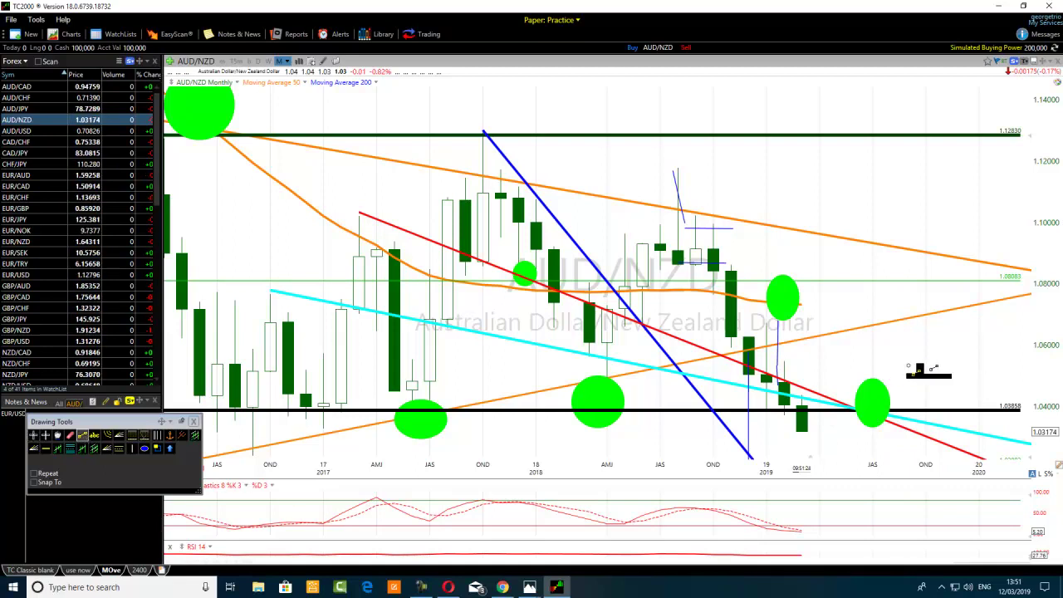
pyautogui.moveTo(907, 358); pyautogui.dragTo(837, 453)
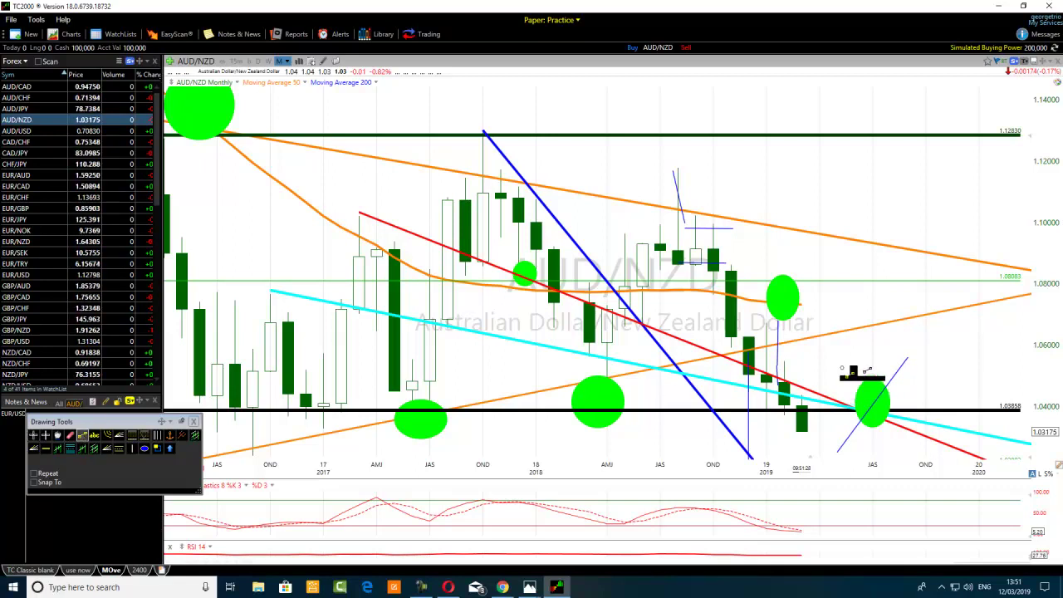
pyautogui.moveTo(873, 440); pyautogui.dragTo(893, 469)
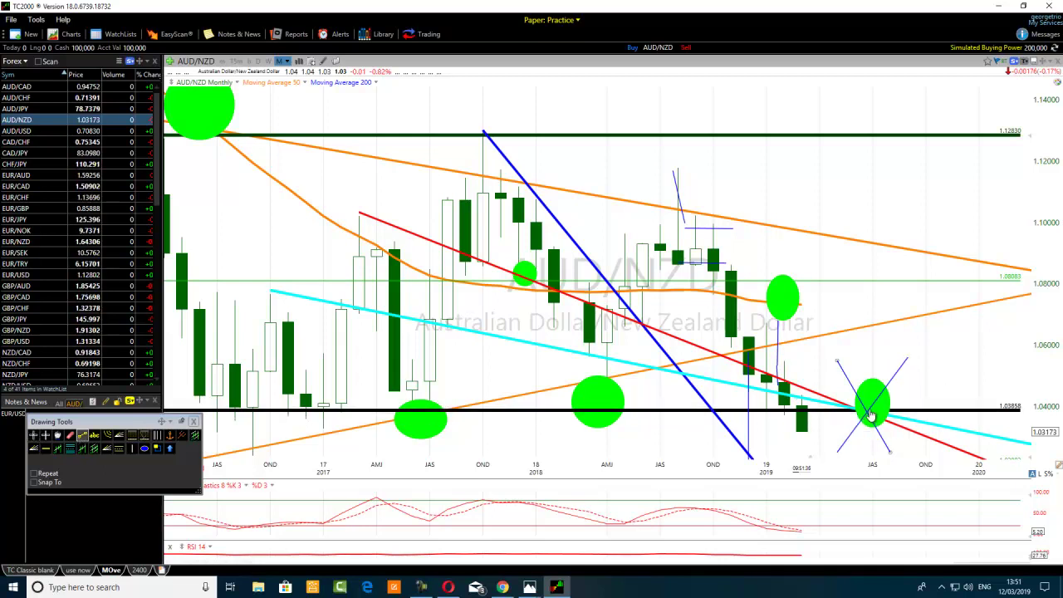
pyautogui.moveTo(924, 387)
pyautogui.mouseDown()
pyautogui.moveTo(835, 456)
pyautogui.moveTo(766, 458)
pyautogui.mouseUp()
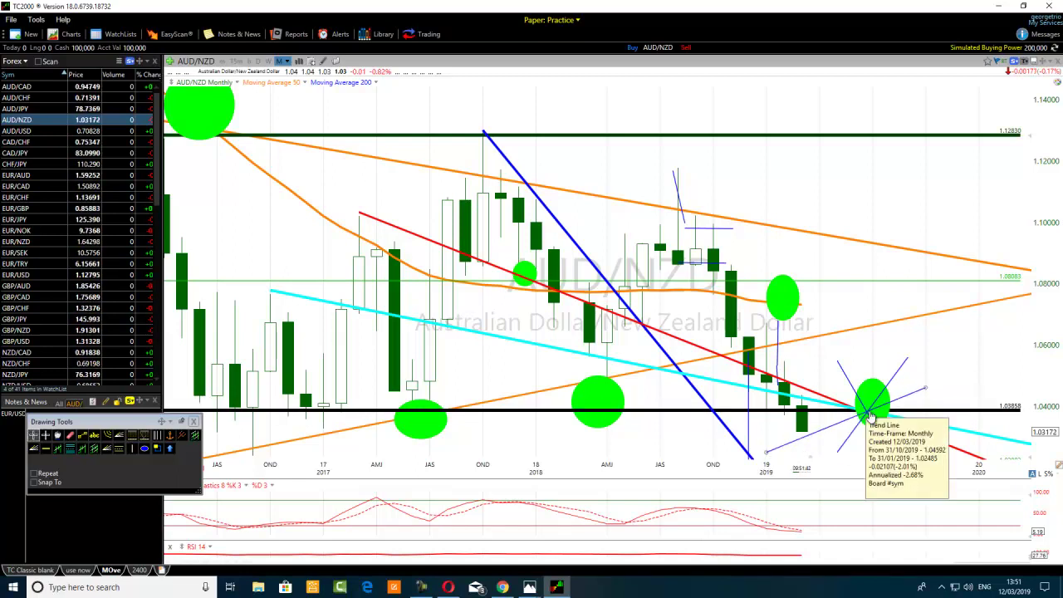
pyautogui.moveTo(804, 439)
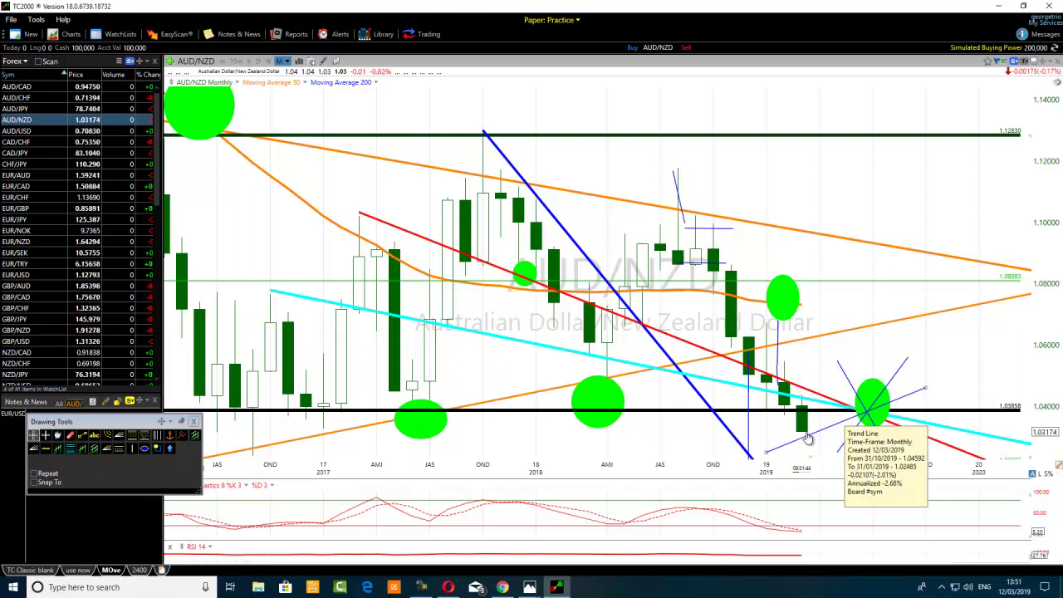
pyautogui.click(82, 435)
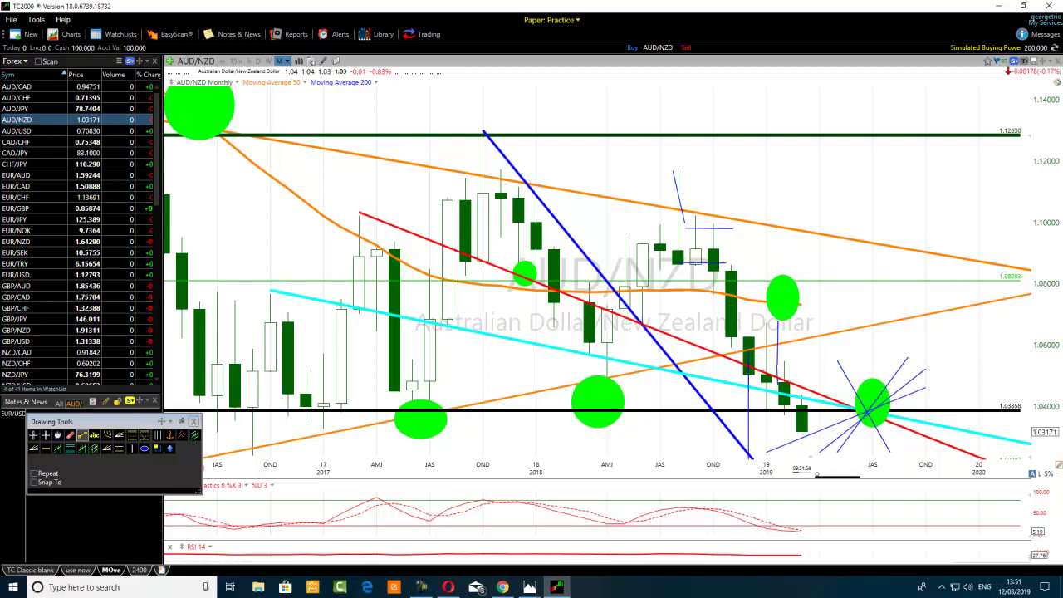
pyautogui.moveTo(814, 448)
pyautogui.mouseDown()
pyautogui.moveTo(806, 459)
pyautogui.moveTo(821, 455)
pyautogui.mouseUp()
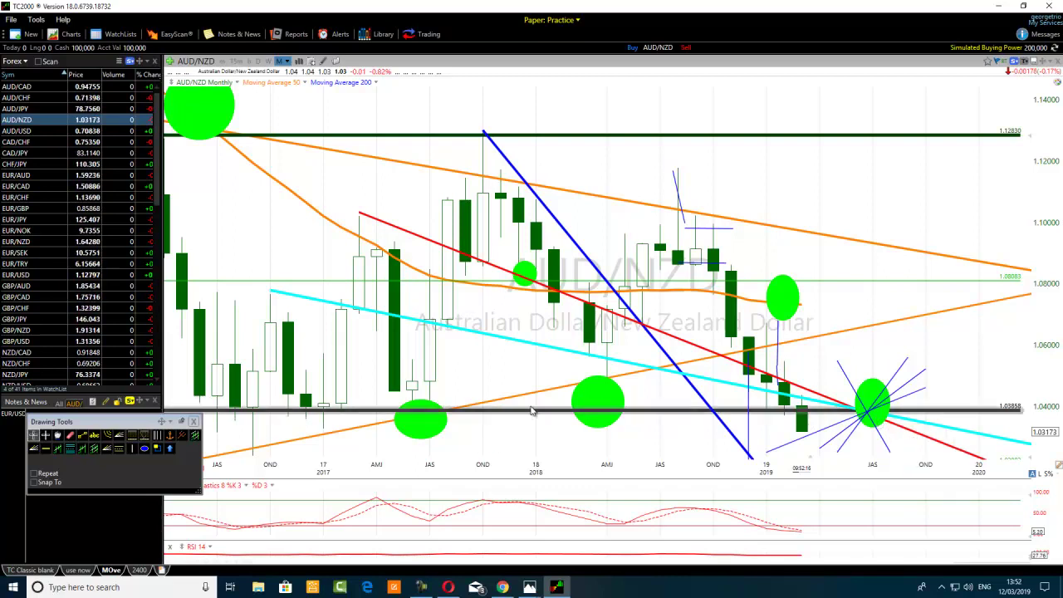
# - Review the wider monthly price history around the triangle pattern and read the latest candle's price data
pyautogui.scroll(-6, 596, 424)
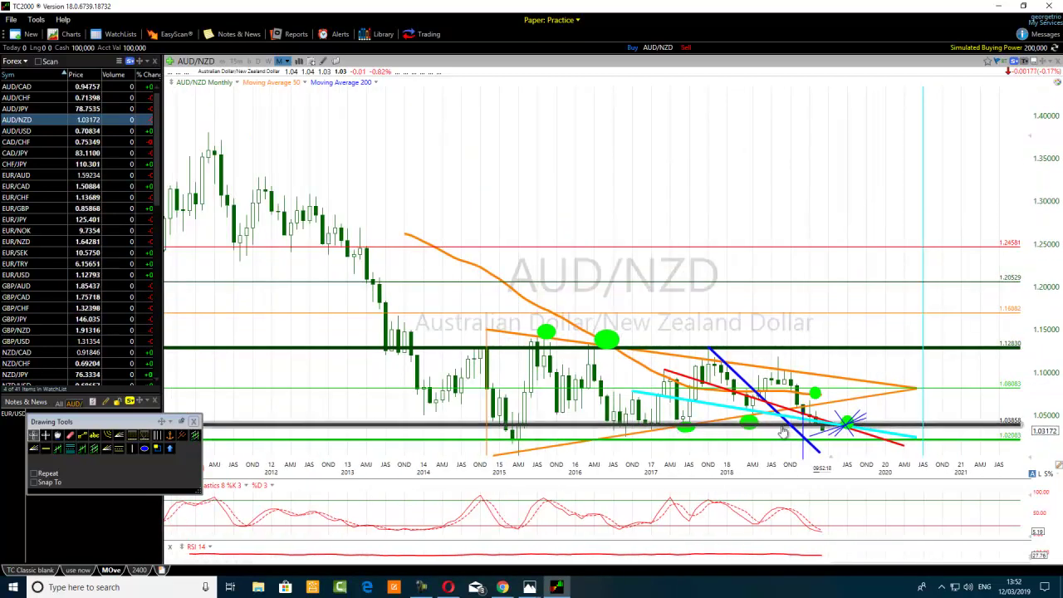
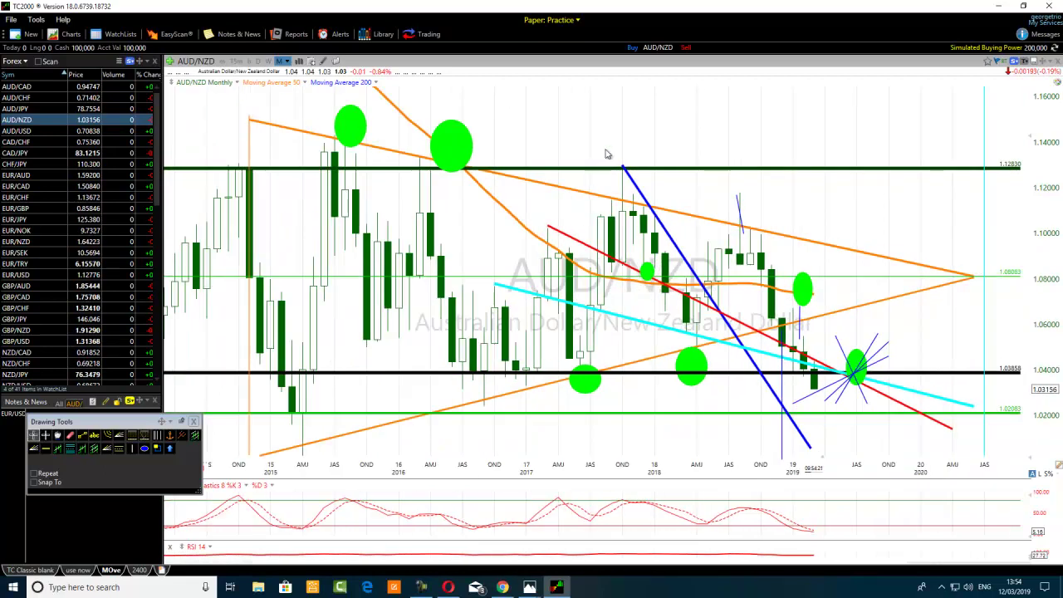
pyautogui.moveTo(624, 170); pyautogui.dragTo(622, 166)
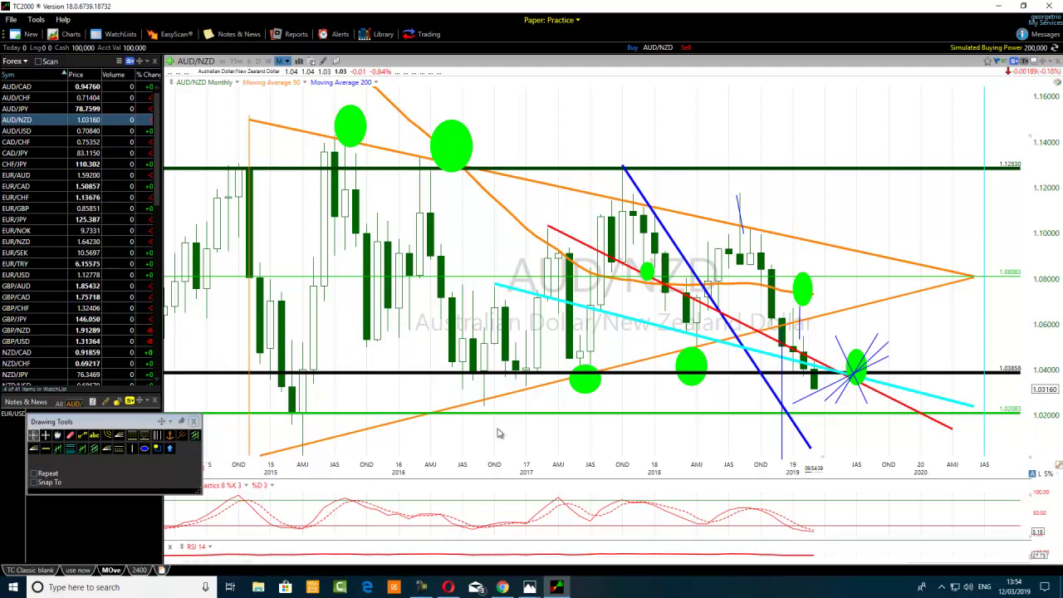
pyautogui.click(816, 392)
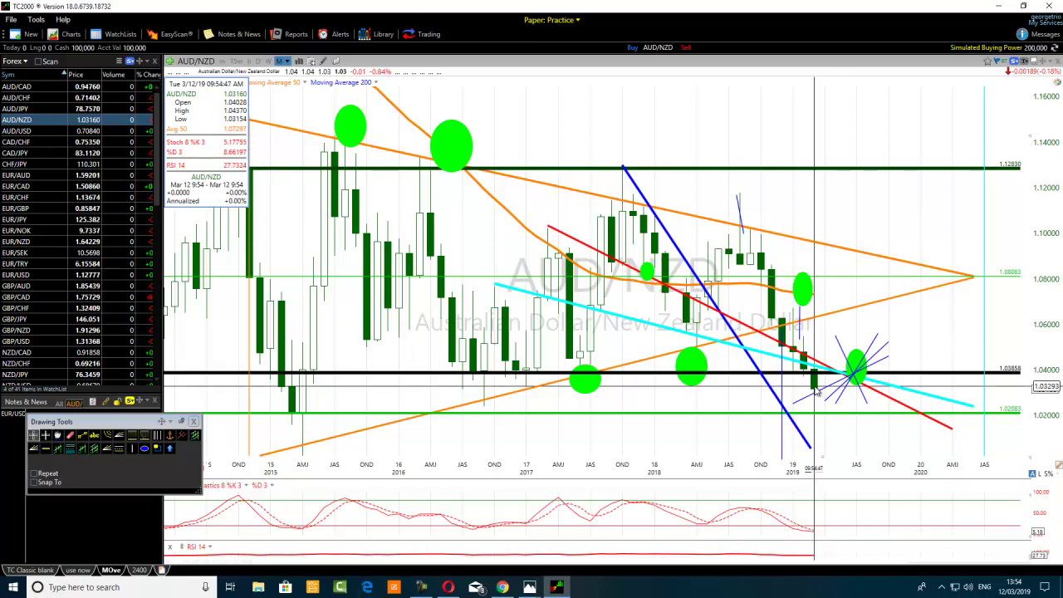
# - Check the current time and date in the system clock and calendar, and close it
pyautogui.moveTo(1013, 588)
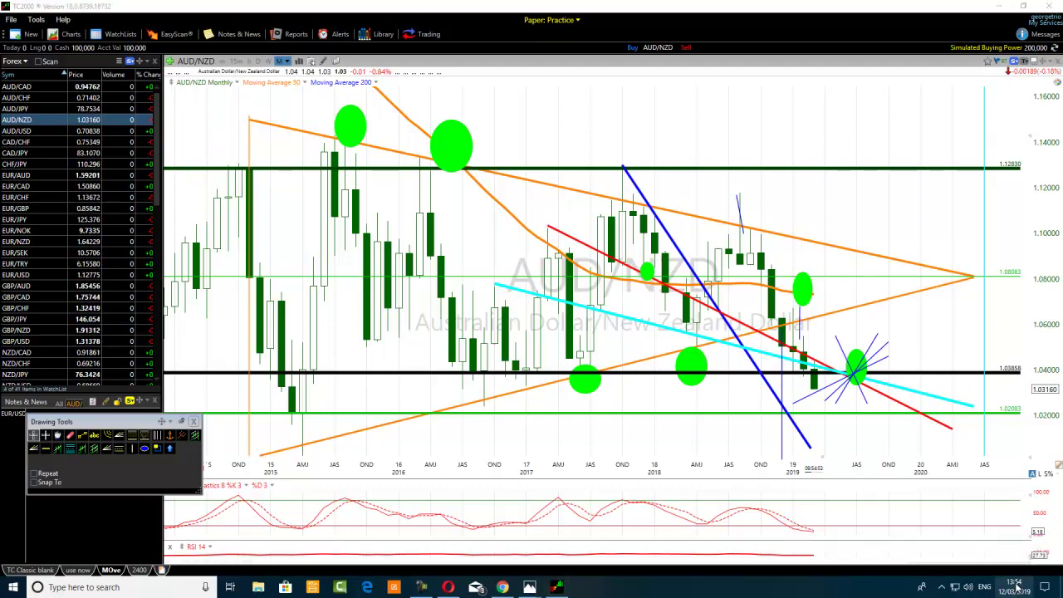
pyautogui.click(1017, 586)
pyautogui.click(1017, 586)
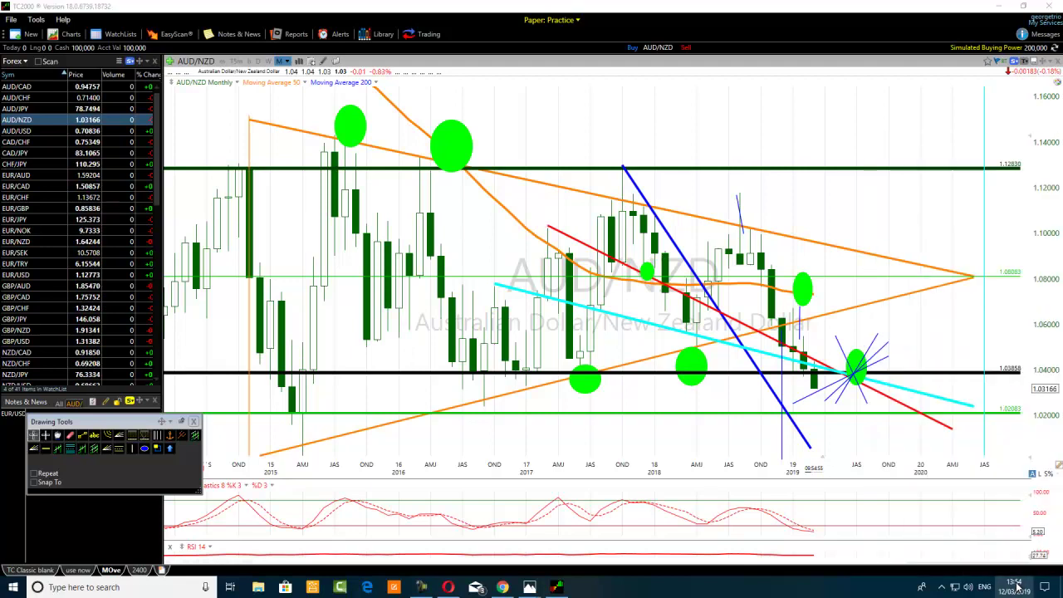
pyautogui.click(1017, 586)
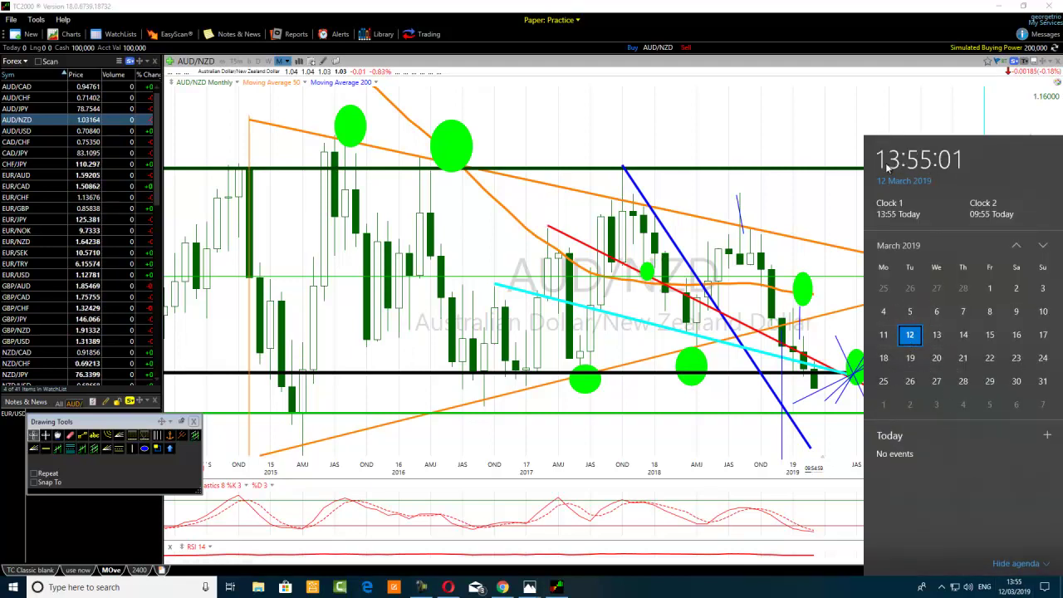
pyautogui.click(760, 127)
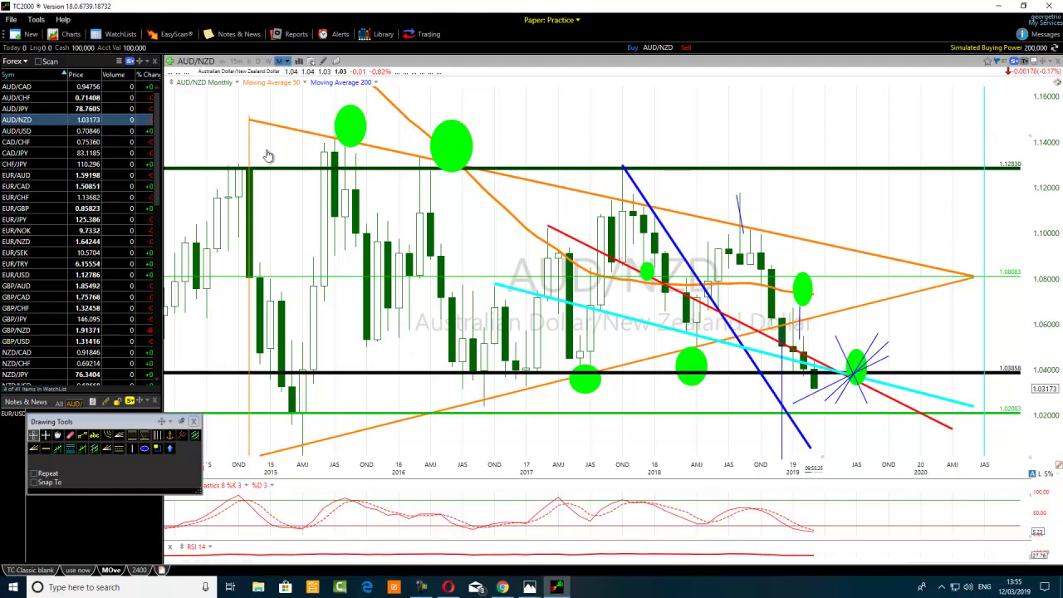
# - Switch AUD/NZD to the daily timeframe and draw a descending trend line from the 21 January high to about 1.032 on 25 March 2019
pyautogui.click(258, 62)
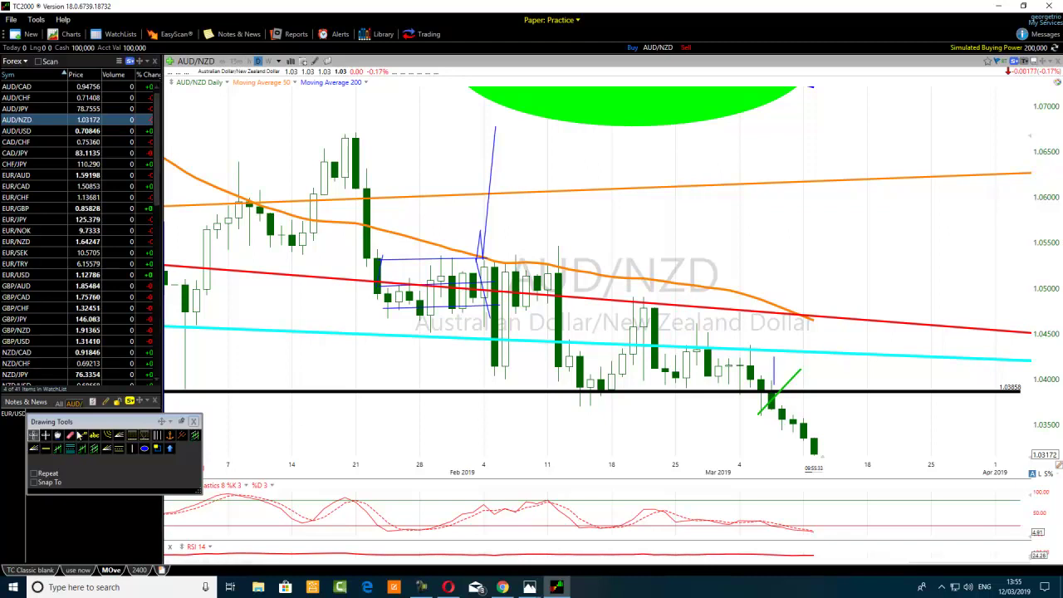
pyautogui.click(84, 437)
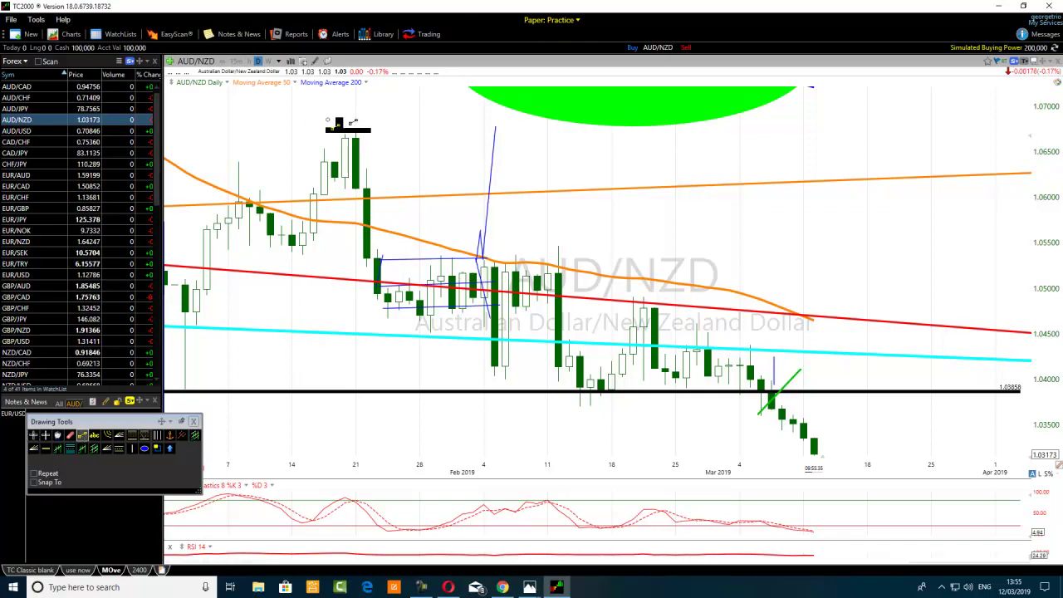
pyautogui.moveTo(355, 134)
pyautogui.mouseDown()
pyautogui.moveTo(940, 452)
pyautogui.moveTo(930, 453)
pyautogui.mouseUp()
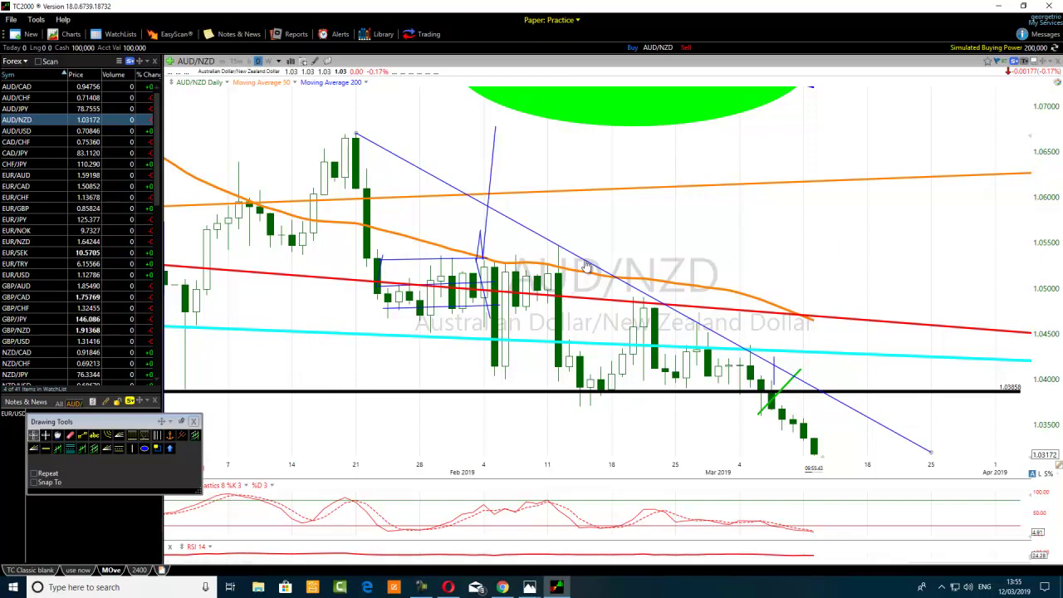
# - Format the descending trend line from the 21 January high as a thicker green line
pyautogui.rightClick(585, 265)
pyautogui.click(614, 271)
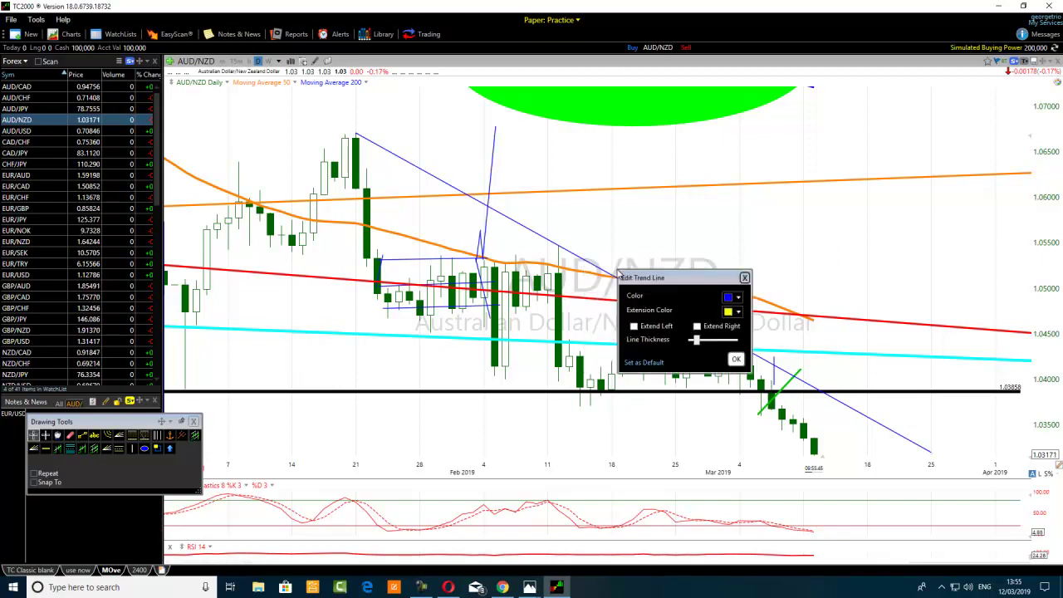
pyautogui.moveTo(697, 341); pyautogui.dragTo(710, 341)
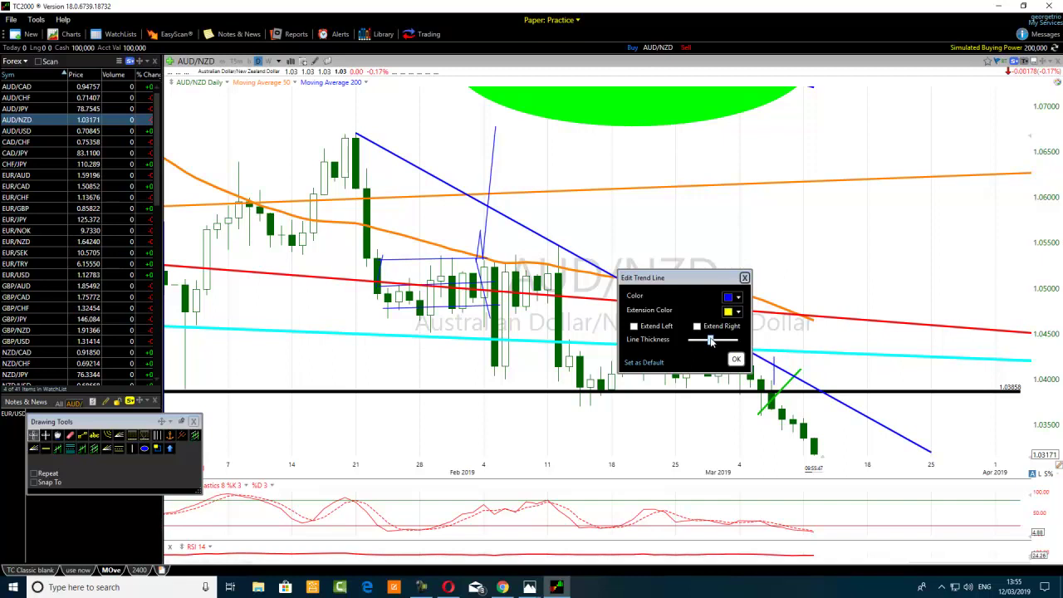
pyautogui.click(731, 297)
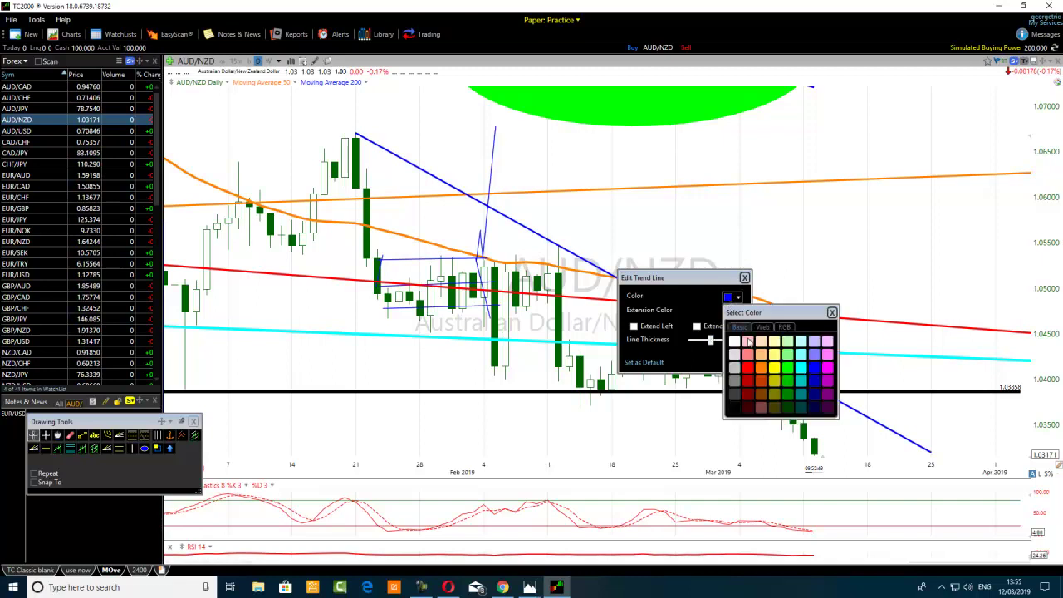
pyautogui.click(789, 383)
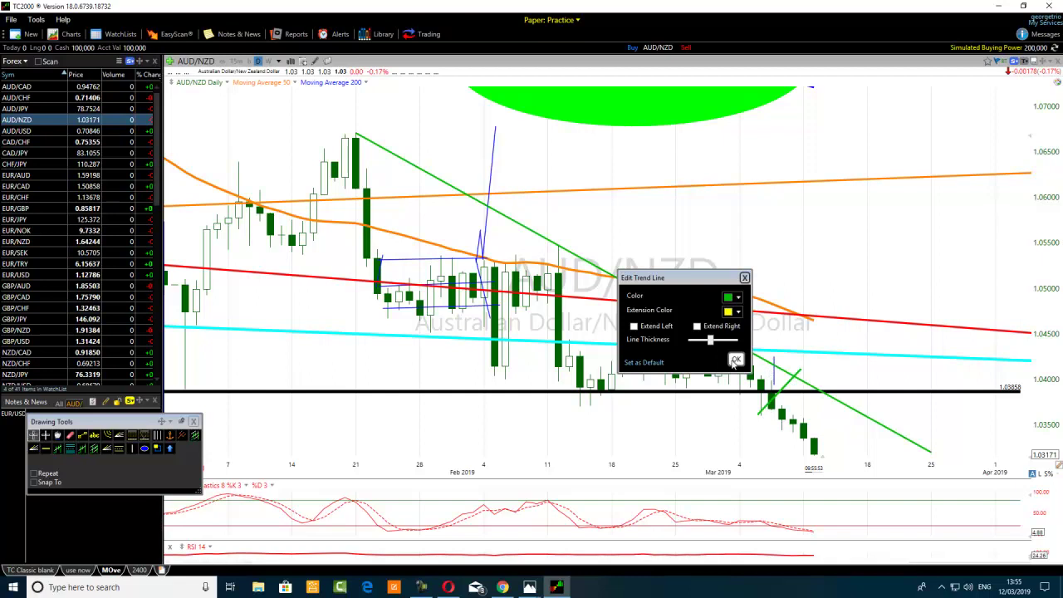
pyautogui.click(734, 362)
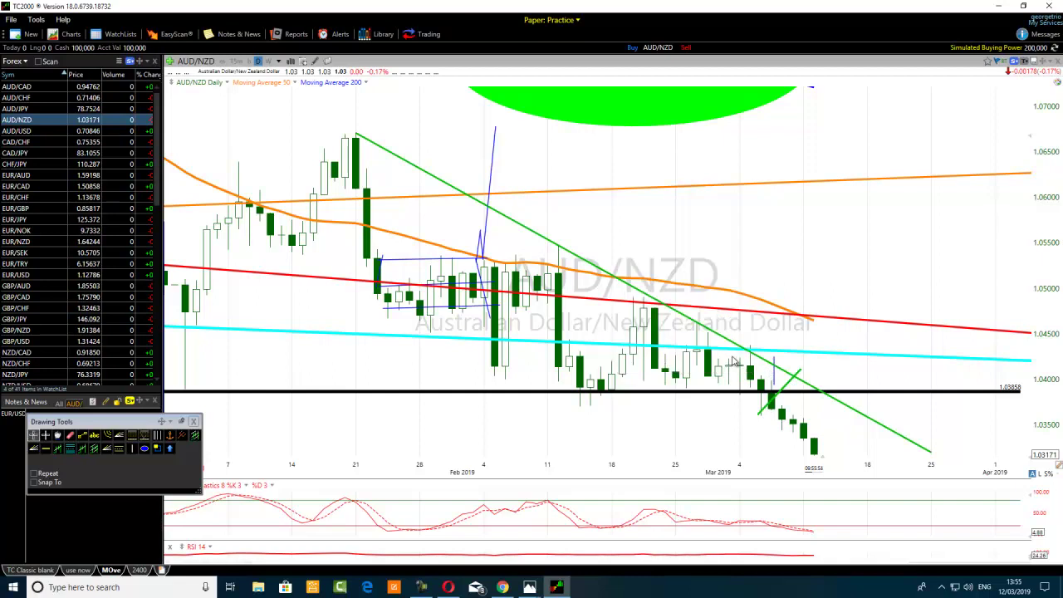
# - Draw a second descending trend line from the 8 January high to about 1.032 at 1 March 2019, forming the channel's lower edge
pyautogui.click(82, 435)
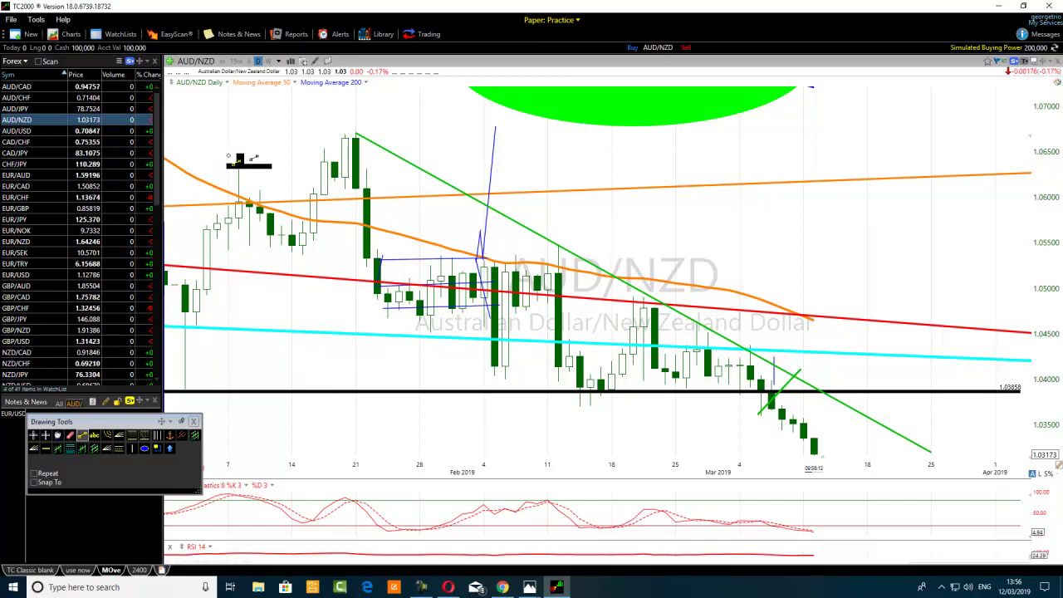
pyautogui.moveTo(238, 162)
pyautogui.mouseDown()
pyautogui.moveTo(696, 452)
pyautogui.moveTo(717, 452)
pyautogui.mouseUp()
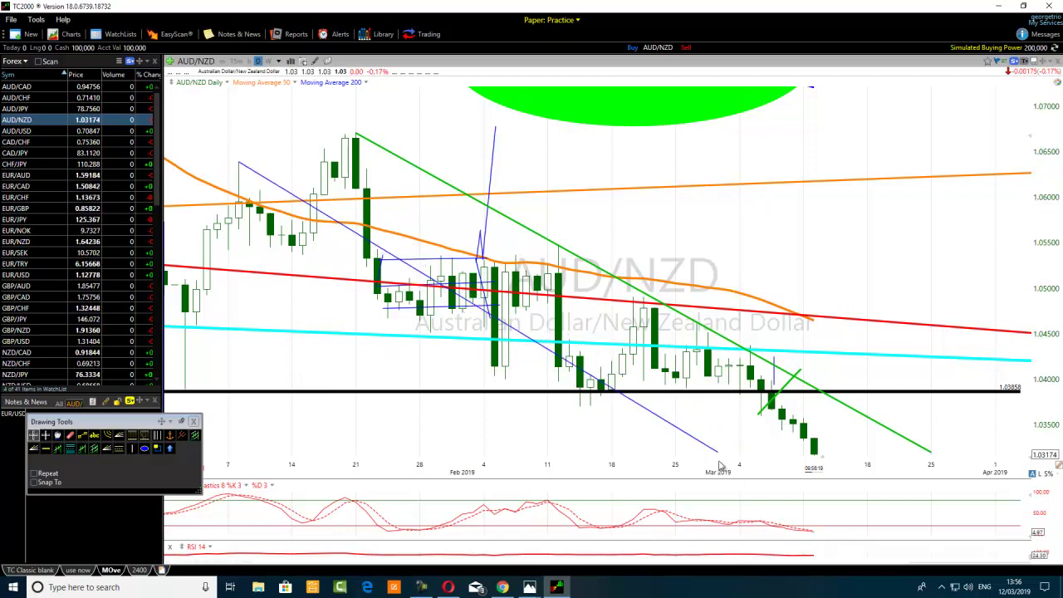
pyautogui.moveTo(719, 457); pyautogui.dragTo(734, 475)
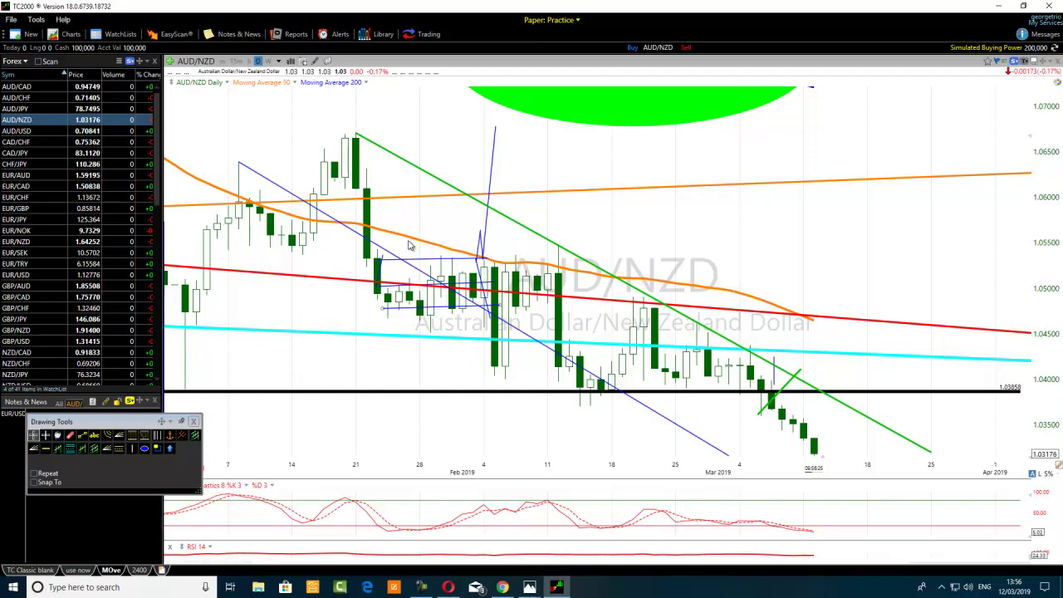
# - Format the lower channel line as a thicker green line and move its lower end to about 5 March
pyautogui.rightClick(342, 225)
pyautogui.click(368, 231)
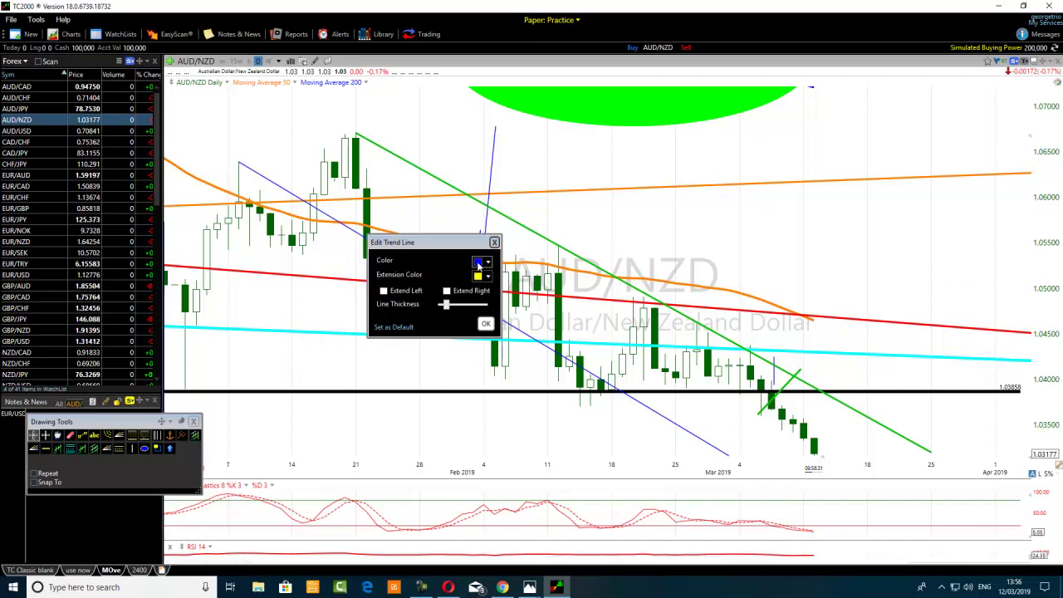
pyautogui.moveTo(446, 306); pyautogui.dragTo(466, 305)
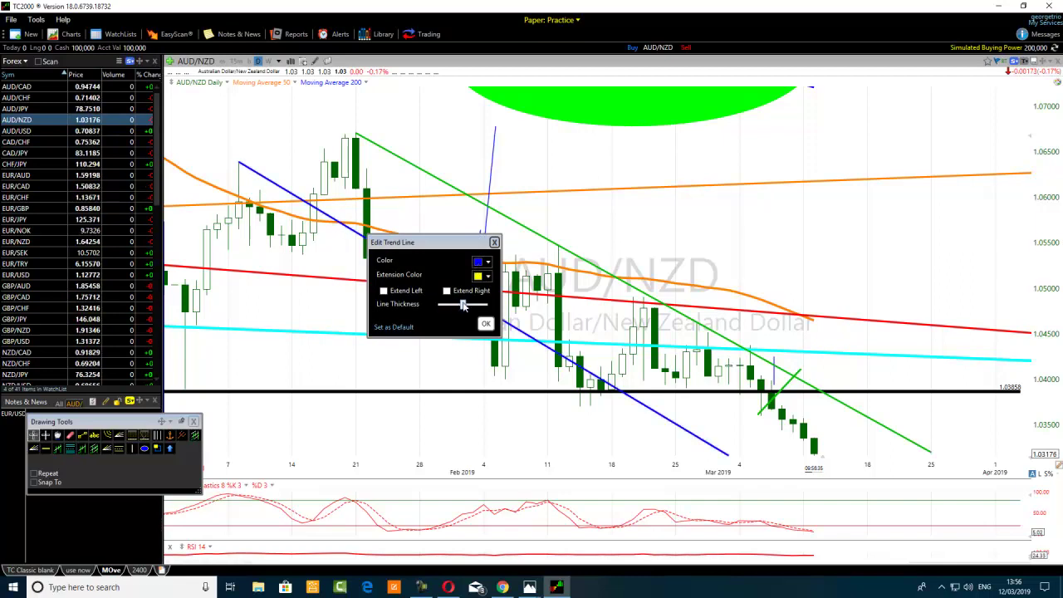
pyautogui.click(475, 261)
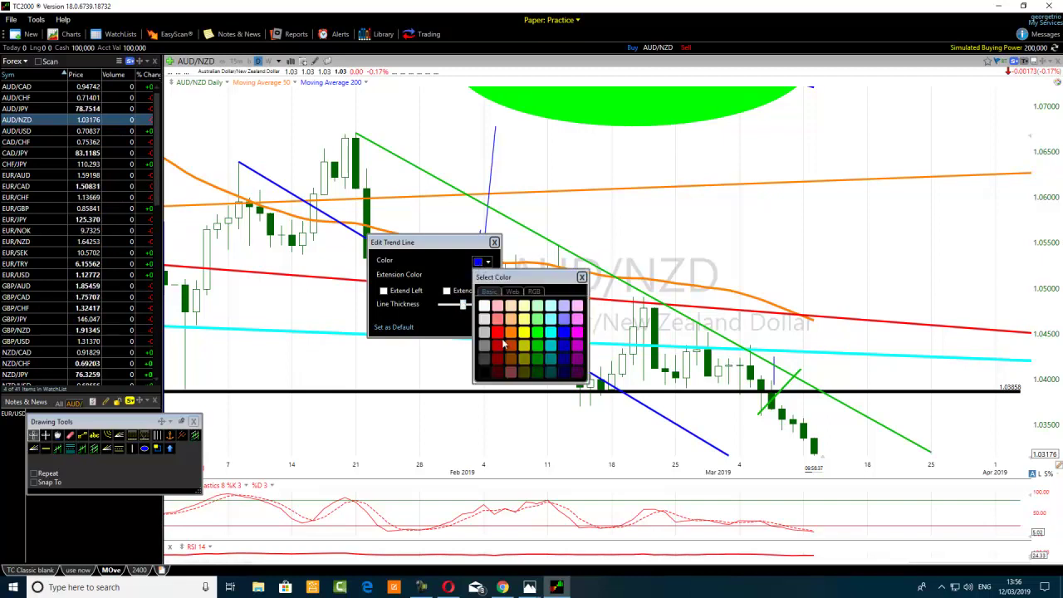
pyautogui.click(537, 348)
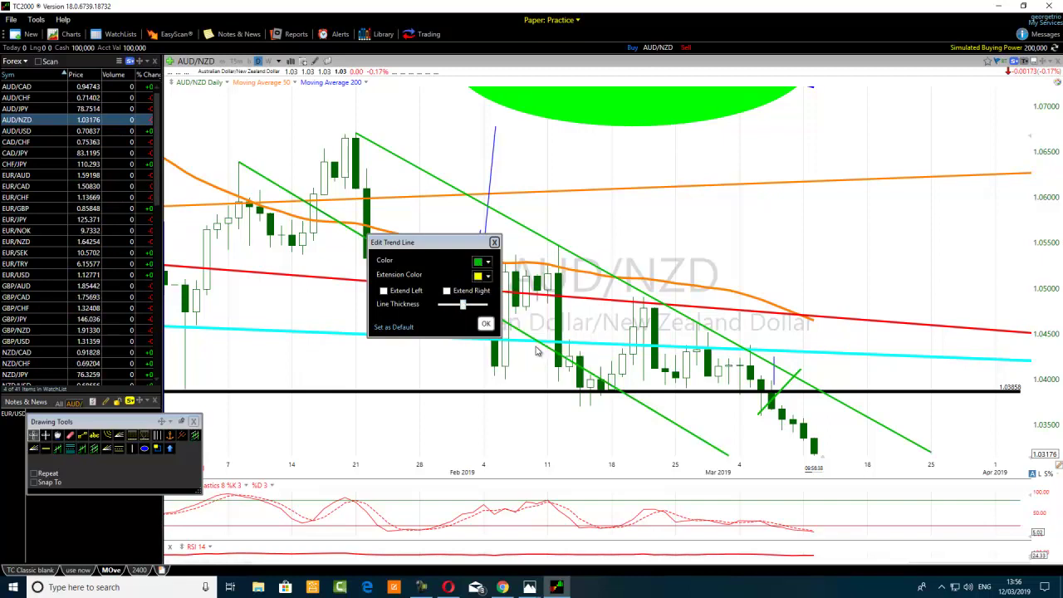
pyautogui.click(486, 325)
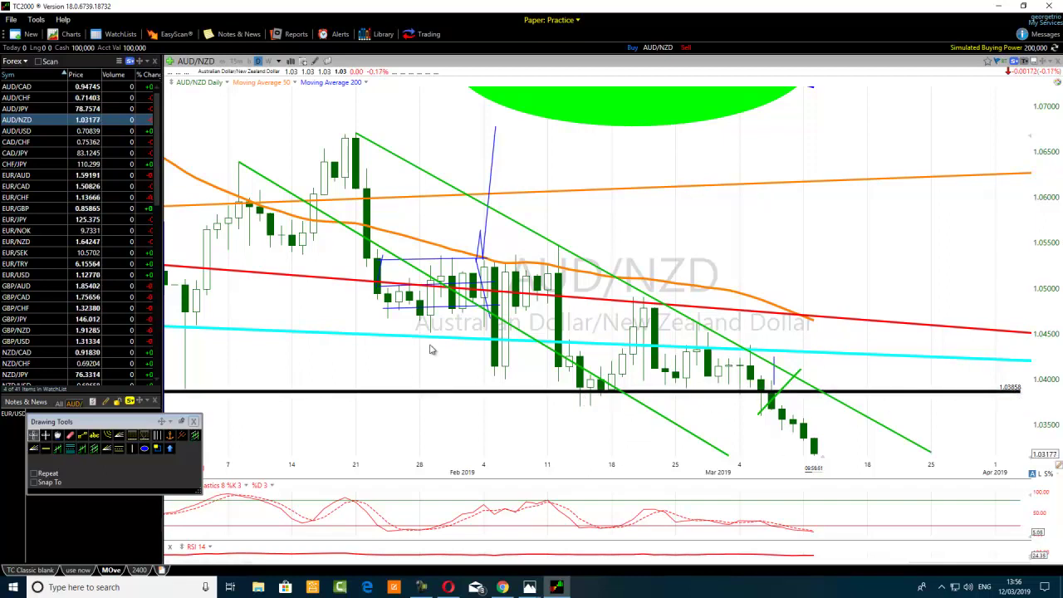
pyautogui.moveTo(724, 460); pyautogui.dragTo(750, 455)
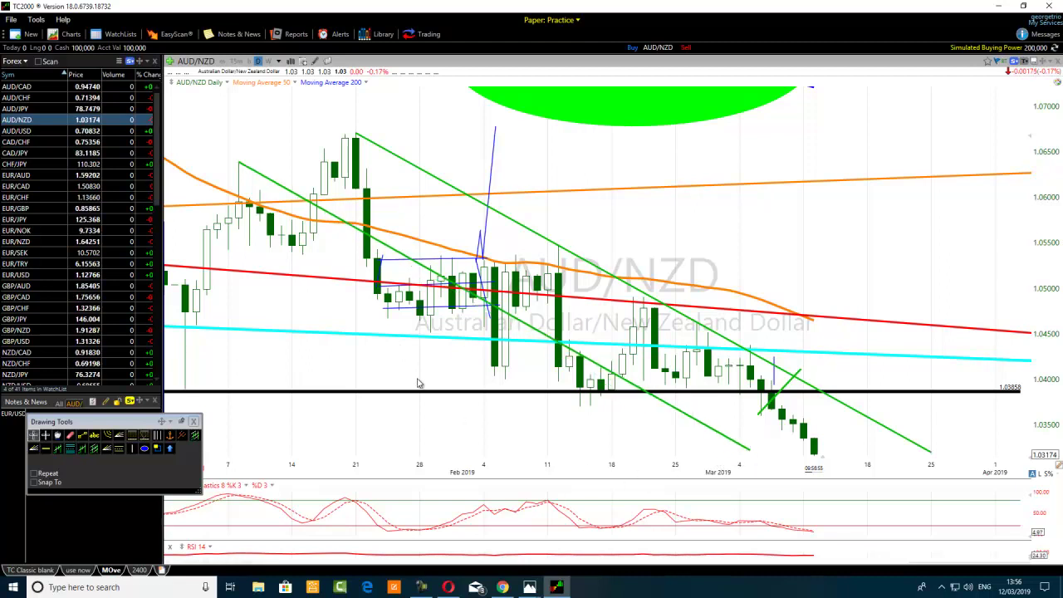
# - Draw a thin mid-channel trend line from about 15 January to 13 March, and a short rising line from about 1 to 6 March
pyautogui.click(82, 435)
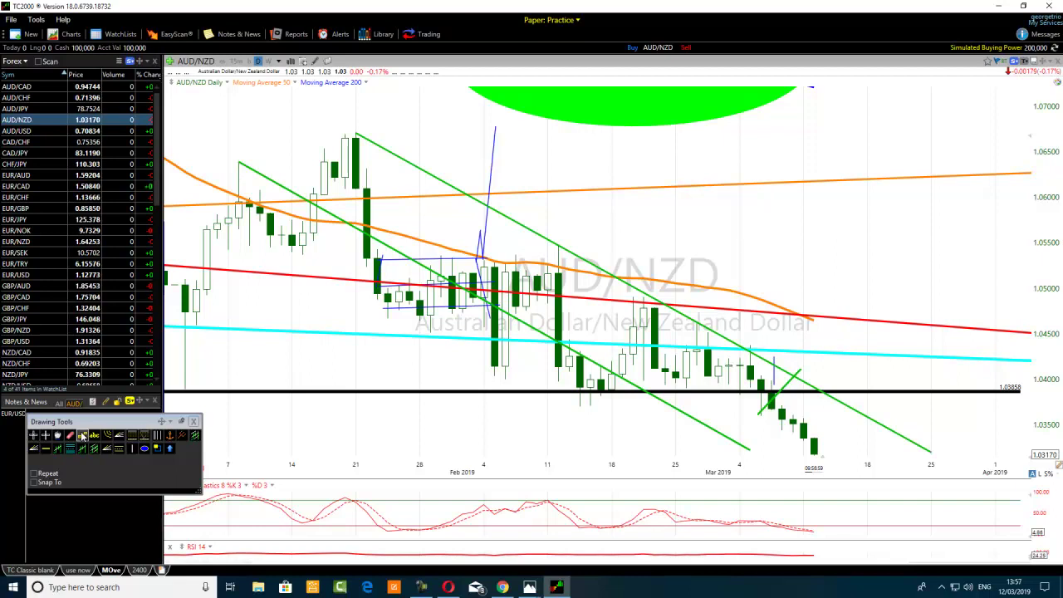
pyautogui.moveTo(302, 149)
pyautogui.mouseDown()
pyautogui.moveTo(845, 452)
pyautogui.moveTo(821, 453)
pyautogui.mouseUp()
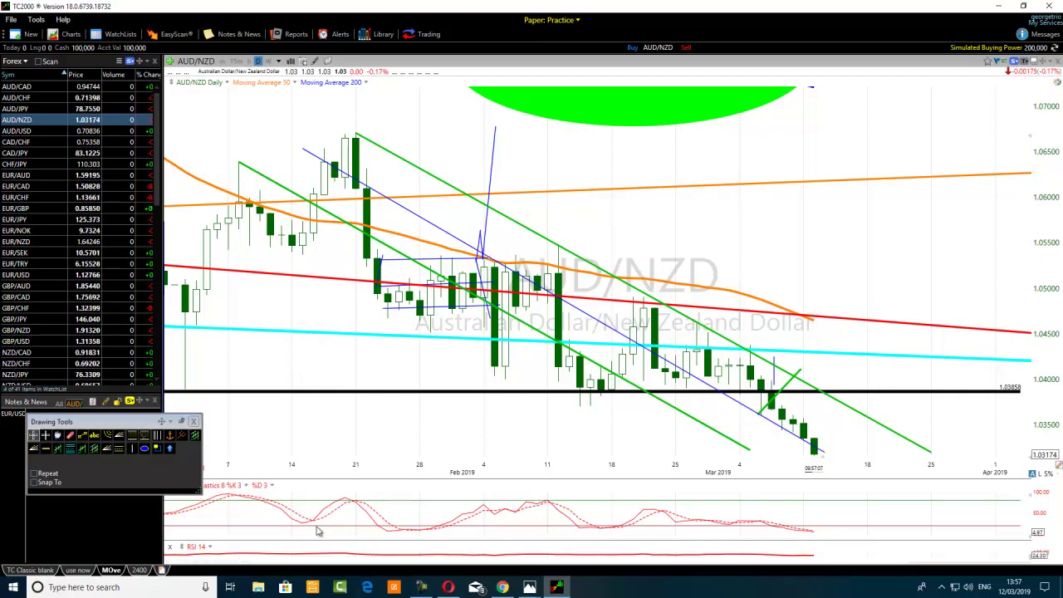
pyautogui.click(83, 438)
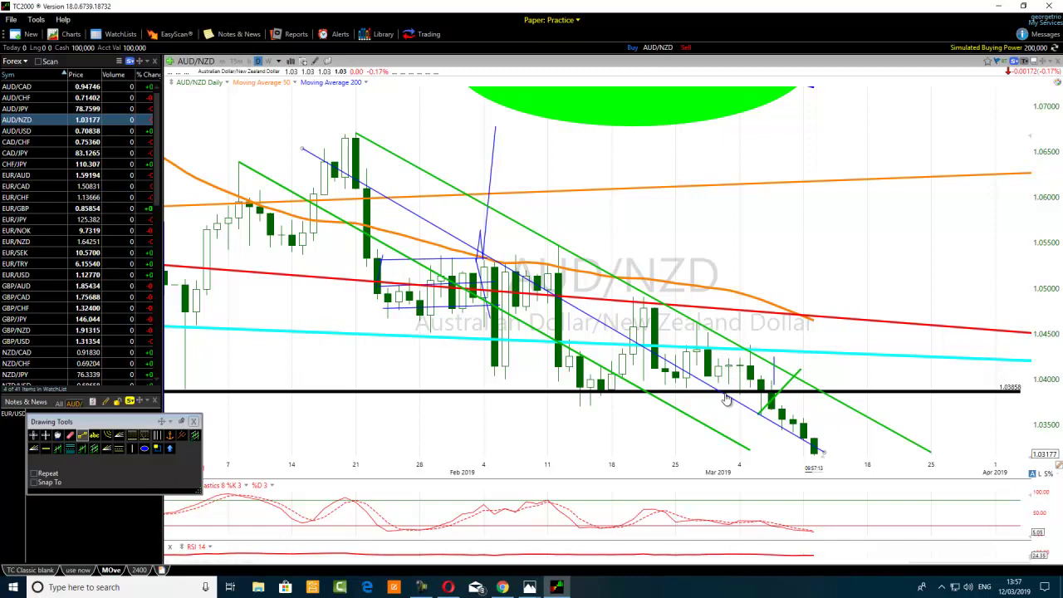
pyautogui.moveTo(751, 357); pyautogui.dragTo(797, 357)
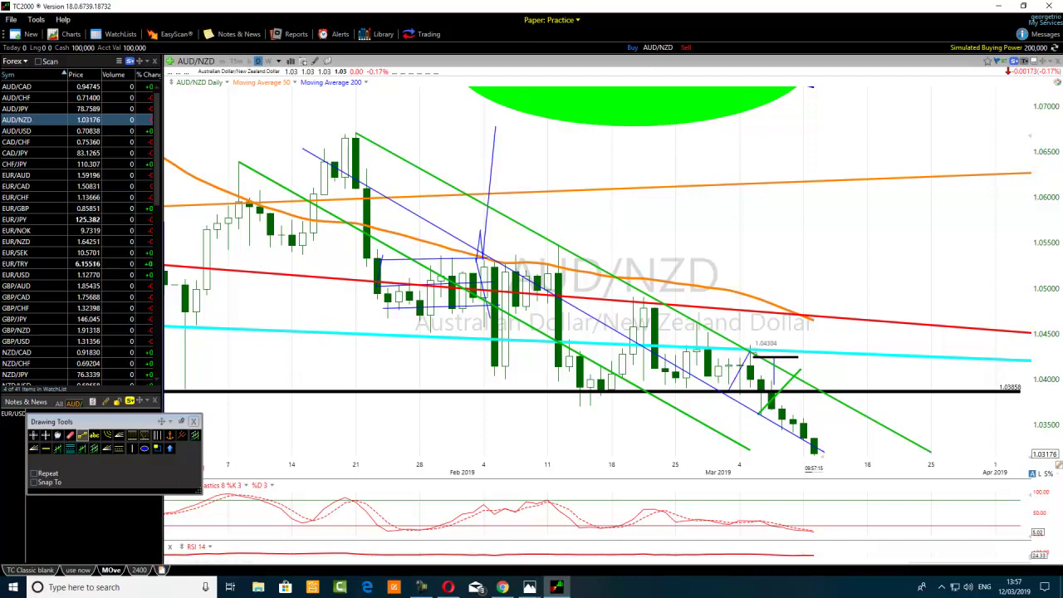
pyautogui.press('Escape')
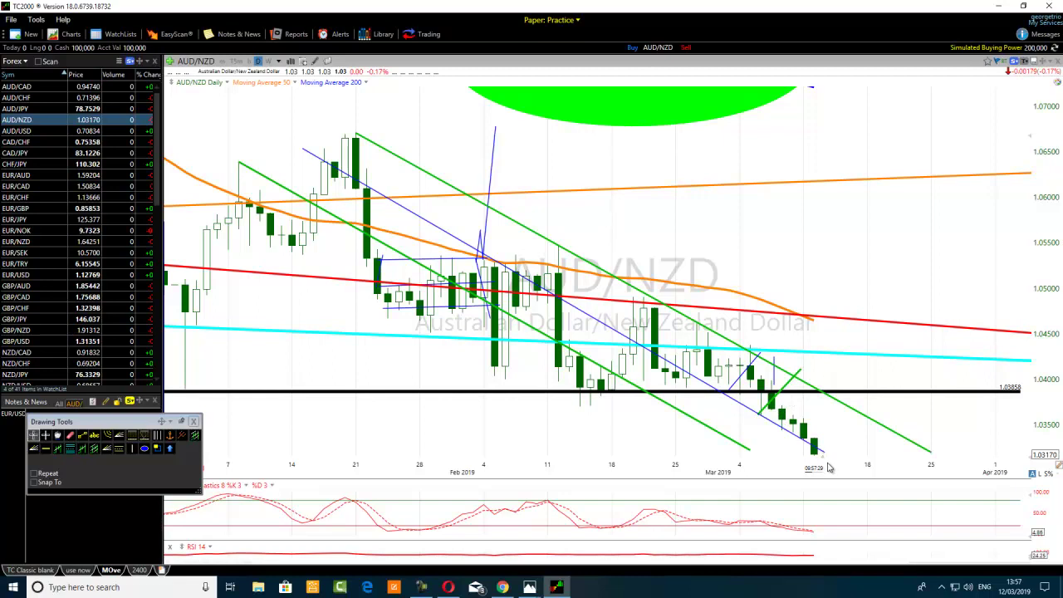
# - Draw a steep descending trend line above the candles from 7 March to about 14 March and format it as a thick teal line
pyautogui.click(81, 434)
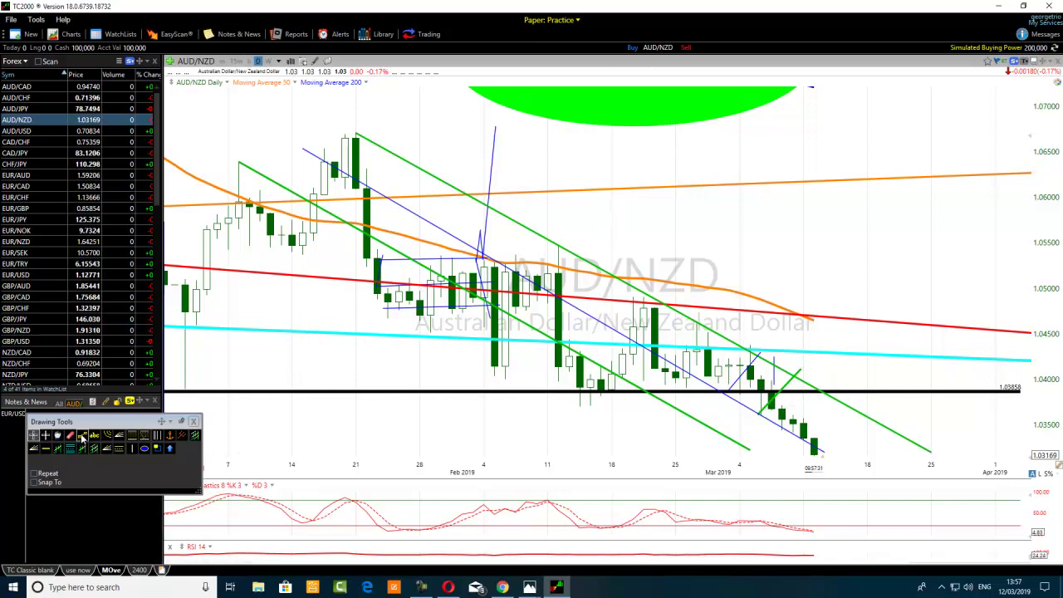
pyautogui.moveTo(772, 401)
pyautogui.mouseDown()
pyautogui.moveTo(845, 453)
pyautogui.moveTo(824, 453)
pyautogui.mouseUp()
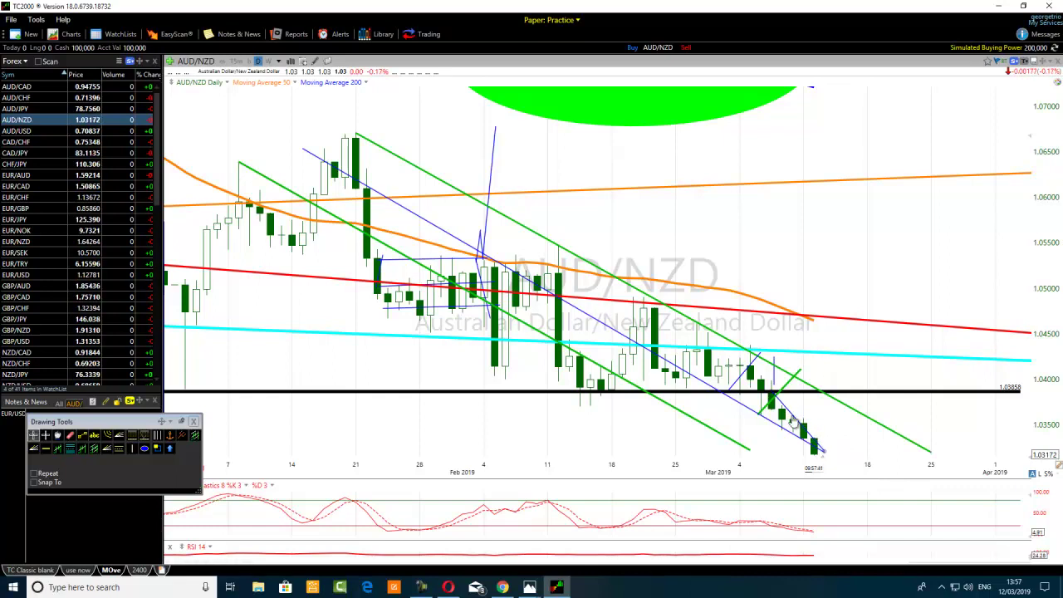
pyautogui.rightClick(795, 422)
pyautogui.click(802, 418)
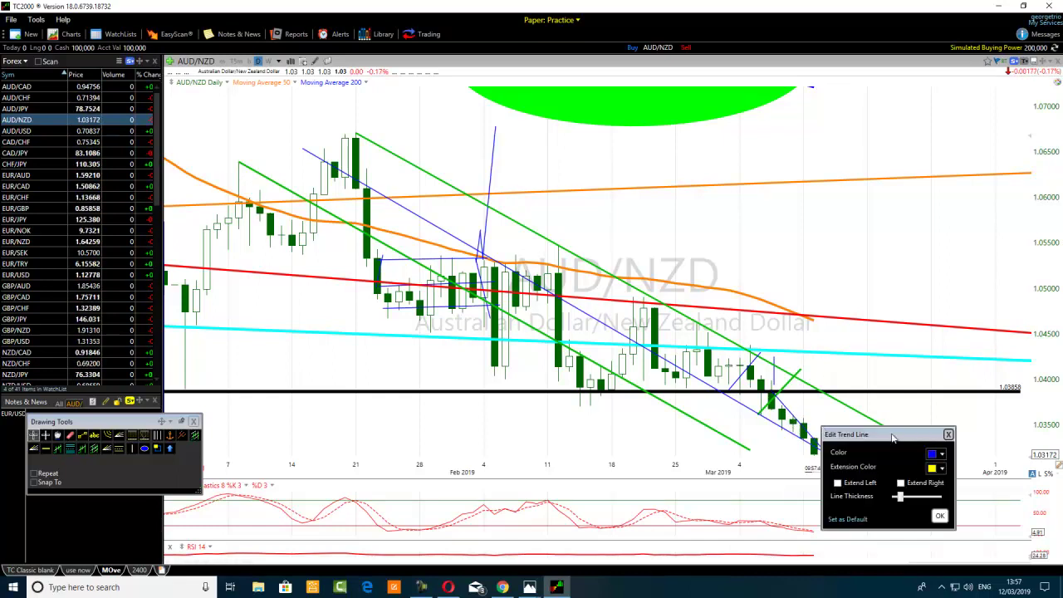
pyautogui.click(933, 454)
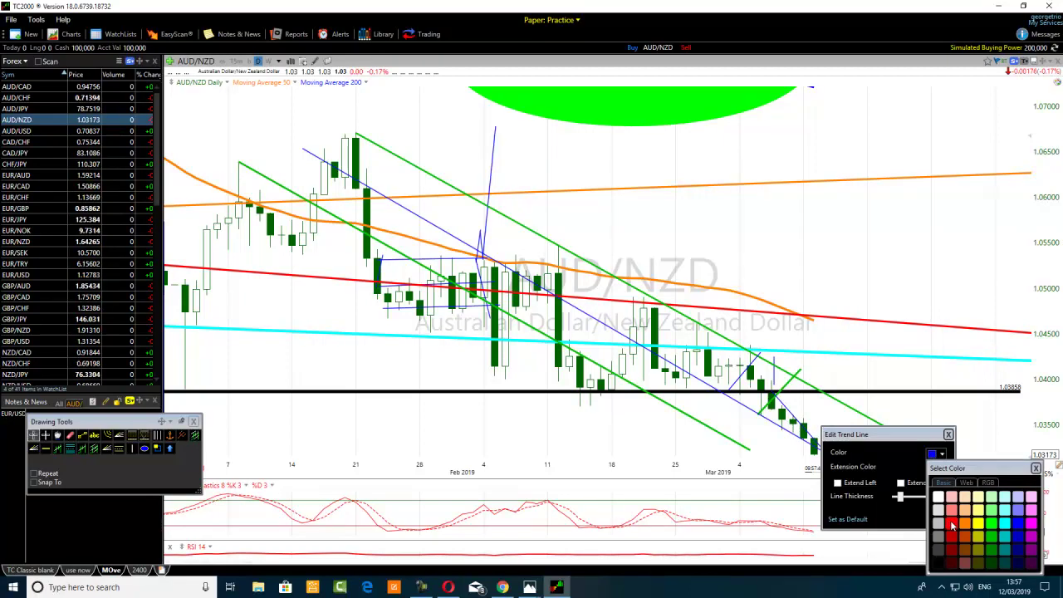
pyautogui.click(1002, 539)
pyautogui.moveTo(900, 498); pyautogui.dragTo(929, 498)
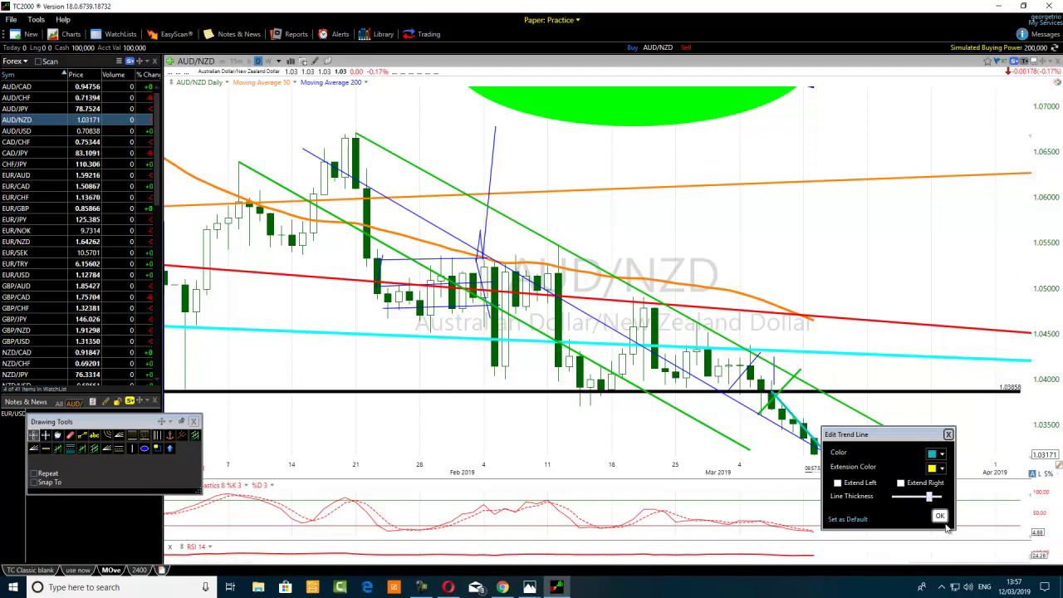
pyautogui.click(938, 515)
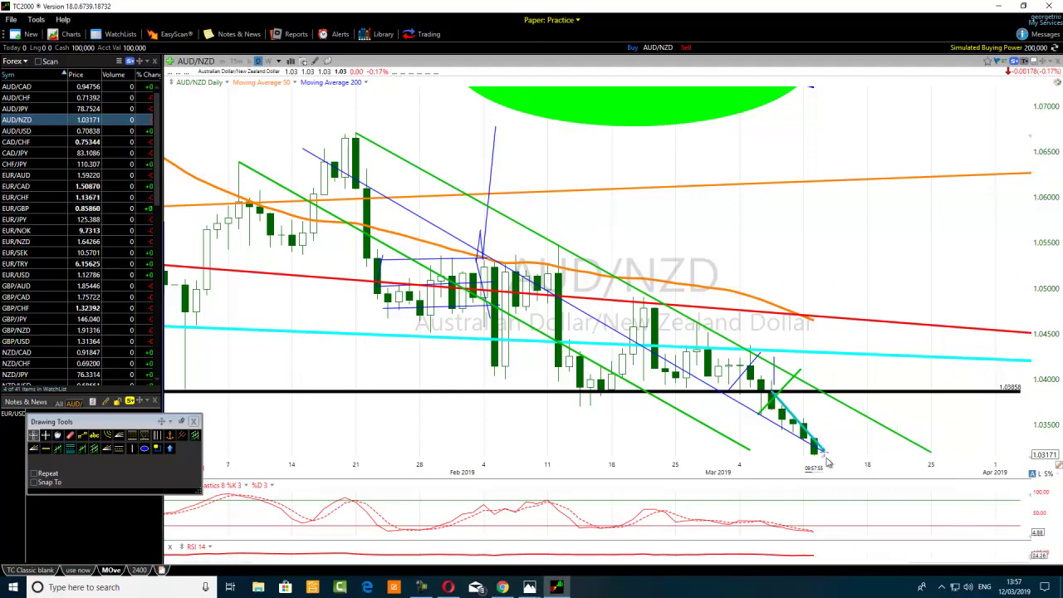
pyautogui.moveTo(822, 452); pyautogui.dragTo(835, 471)
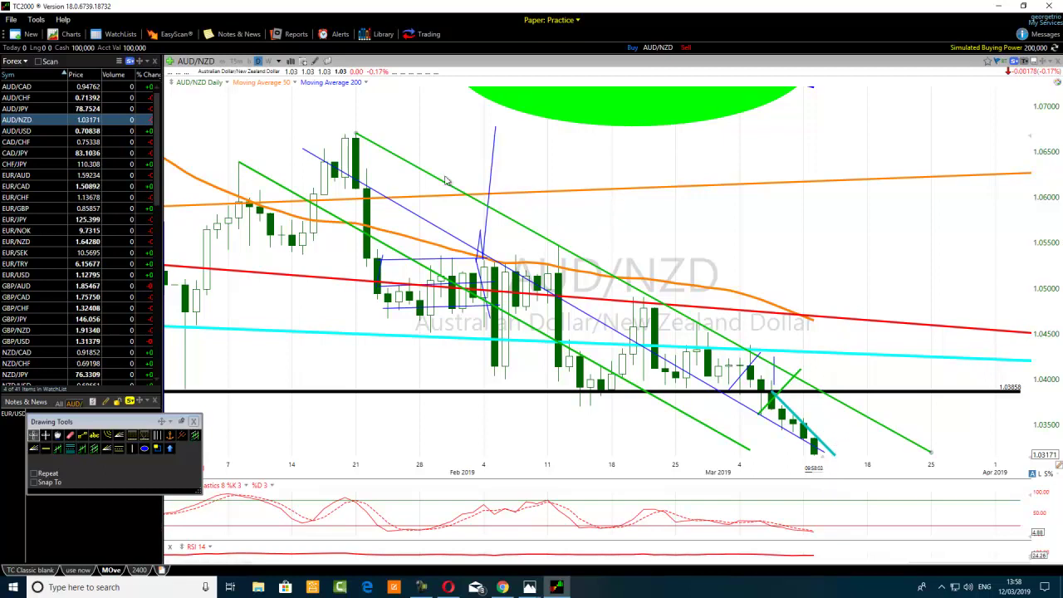
# - Compare AUD/NZD on the hourly and daily timeframes, examining price against the channel, the teal trend line and the 1.03858 level
pyautogui.click(247, 66)
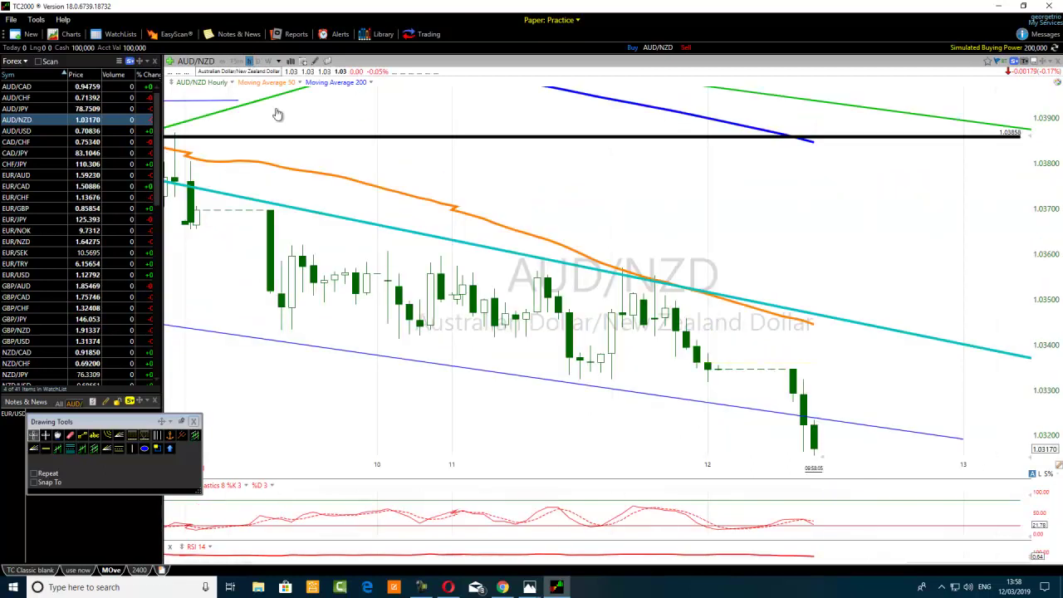
pyautogui.scroll(-3, 315, 216)
pyautogui.scroll(-2, 341, 241)
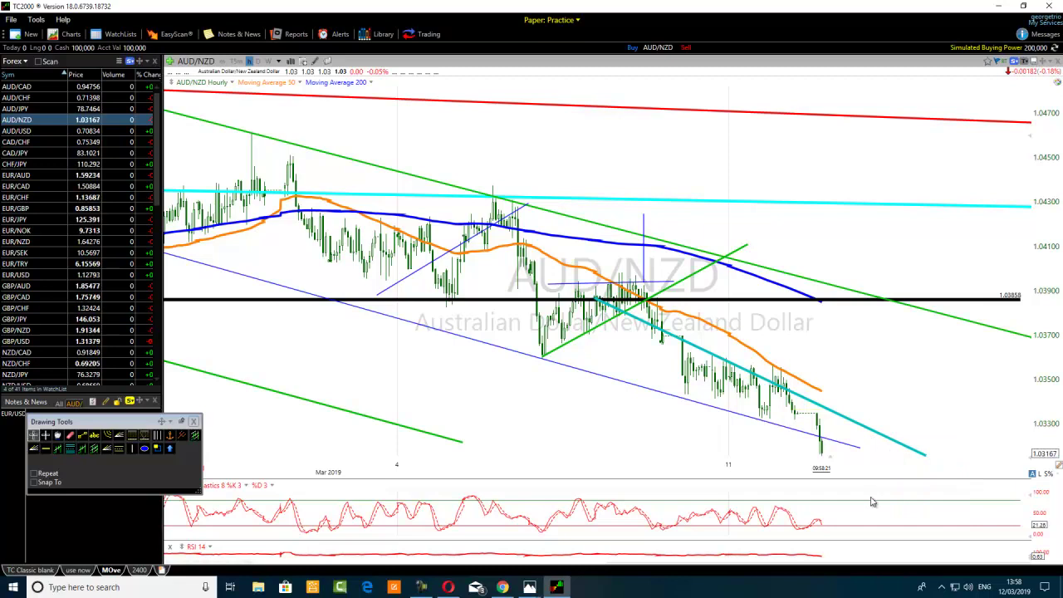
pyautogui.moveTo(601, 328)
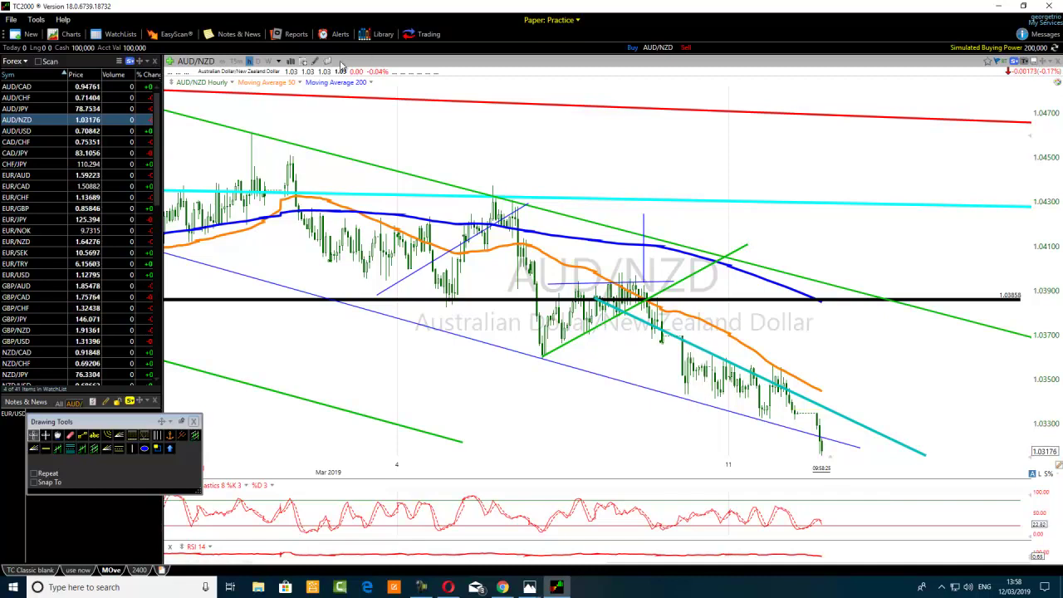
pyautogui.click(257, 62)
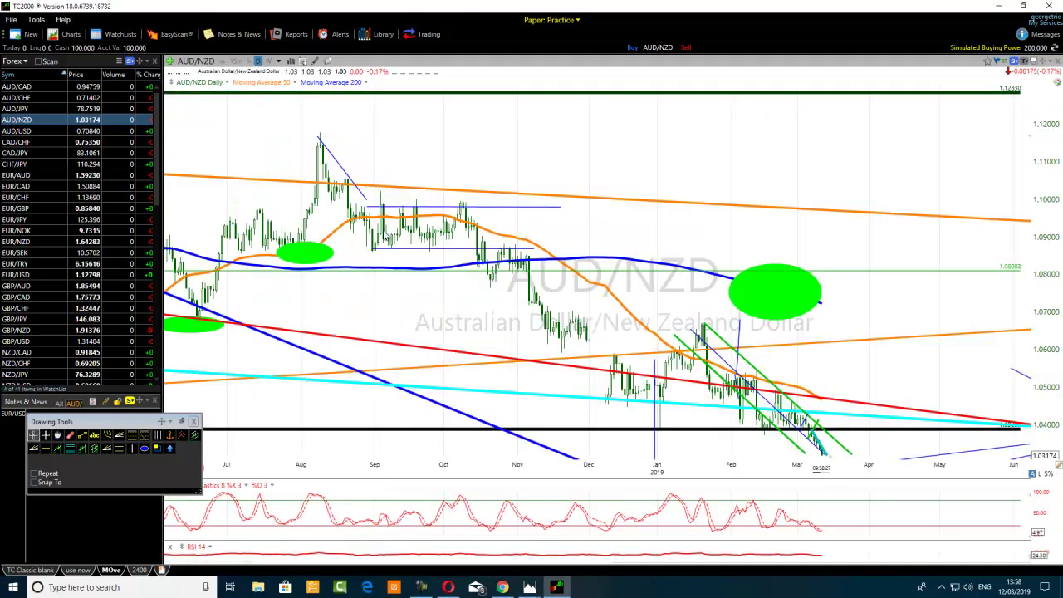
pyautogui.scroll(2, 429, 297)
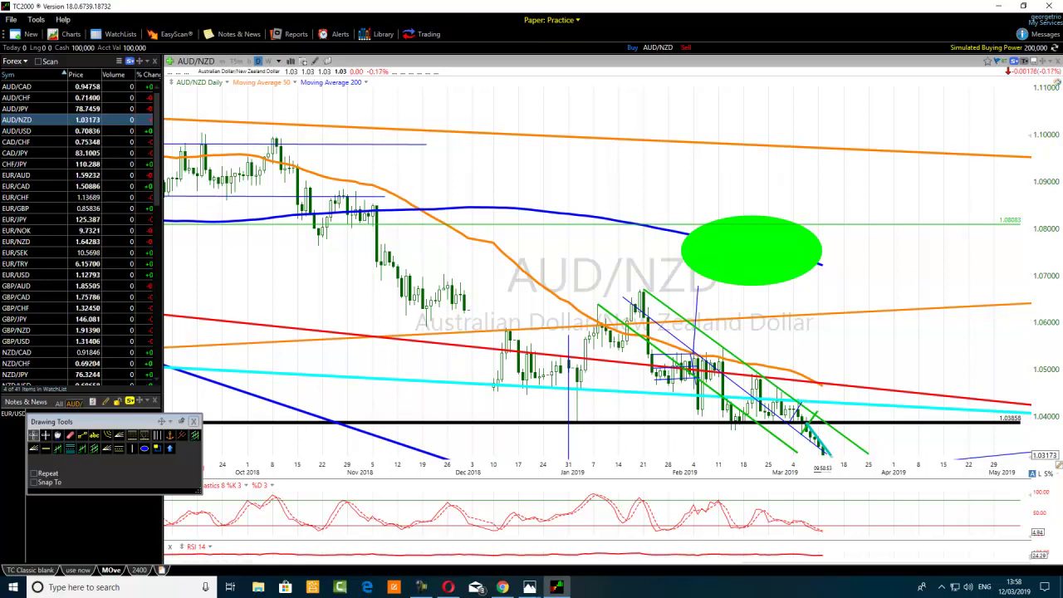
pyautogui.click(248, 62)
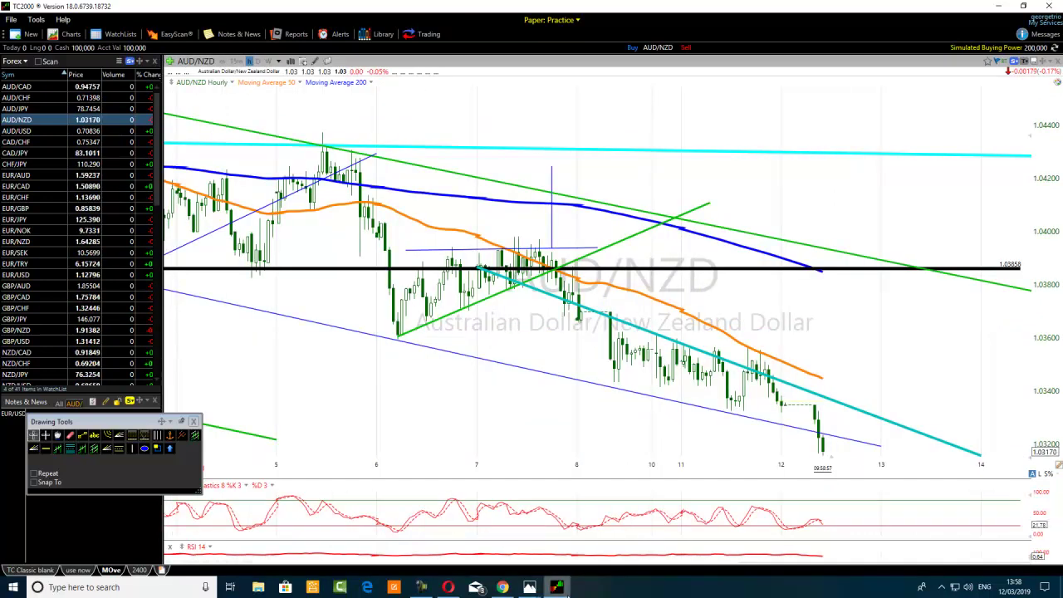
pyautogui.click(424, 588)
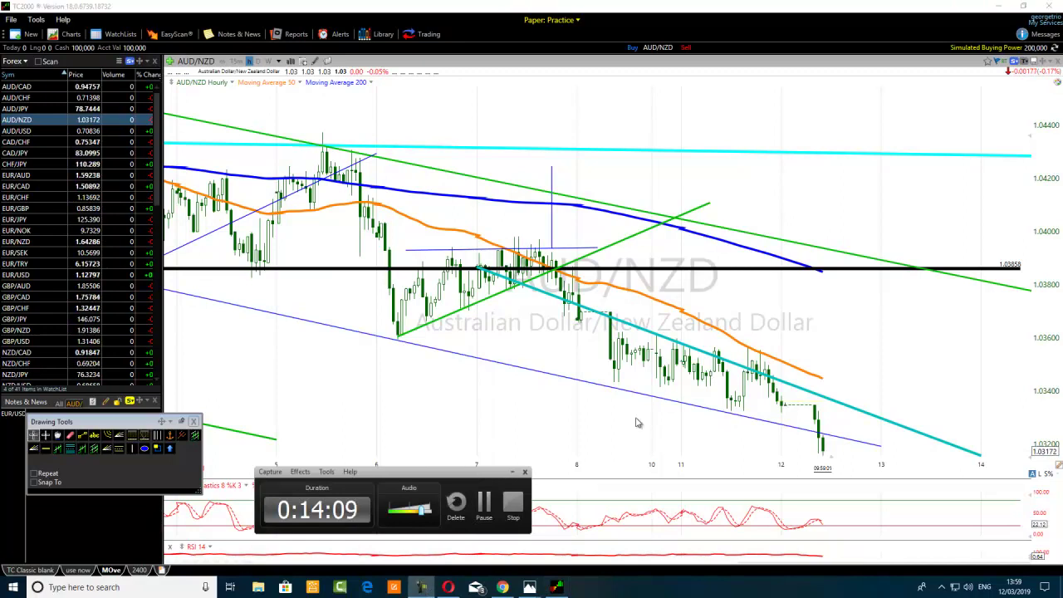
pyautogui.scroll(-5, 422, 282)
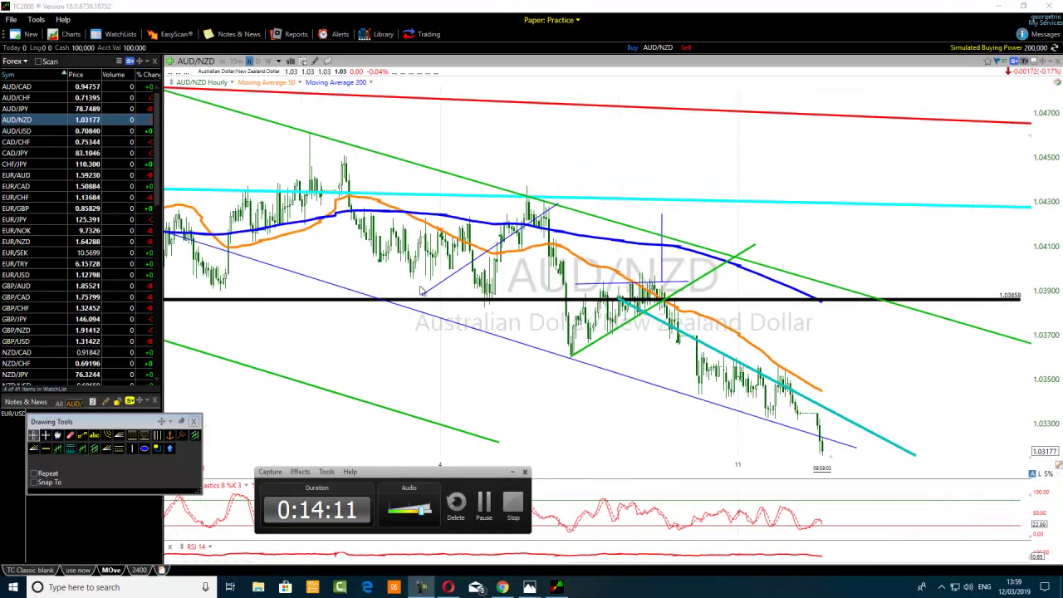
pyautogui.scroll(-2, 422, 292)
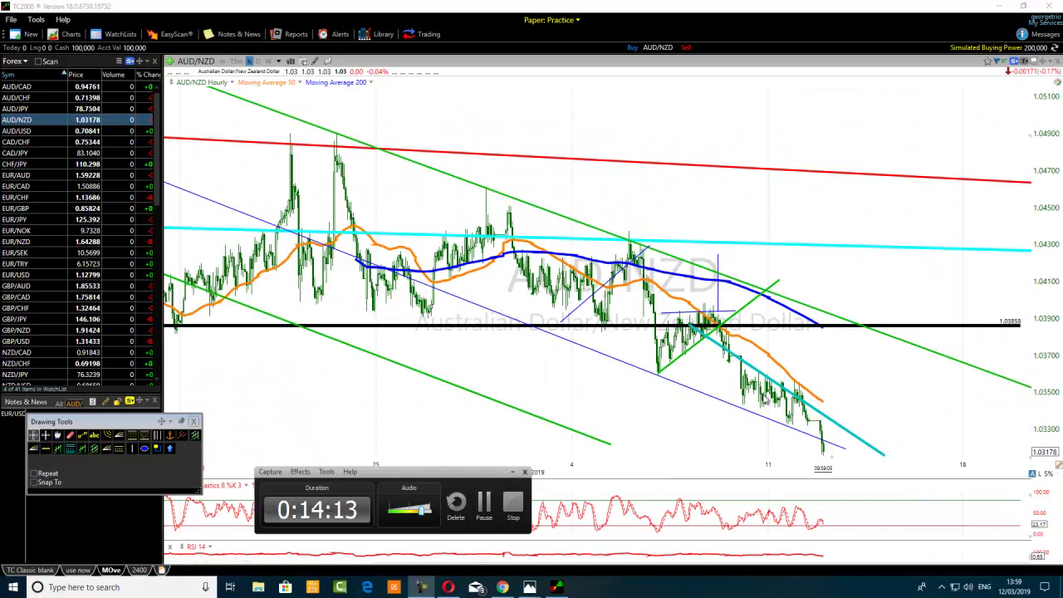
# - Draw a steep descending trend line from the swing high at about 5 March to about 13 March on the hourly chart
pyautogui.scroll(-1, 351, 432)
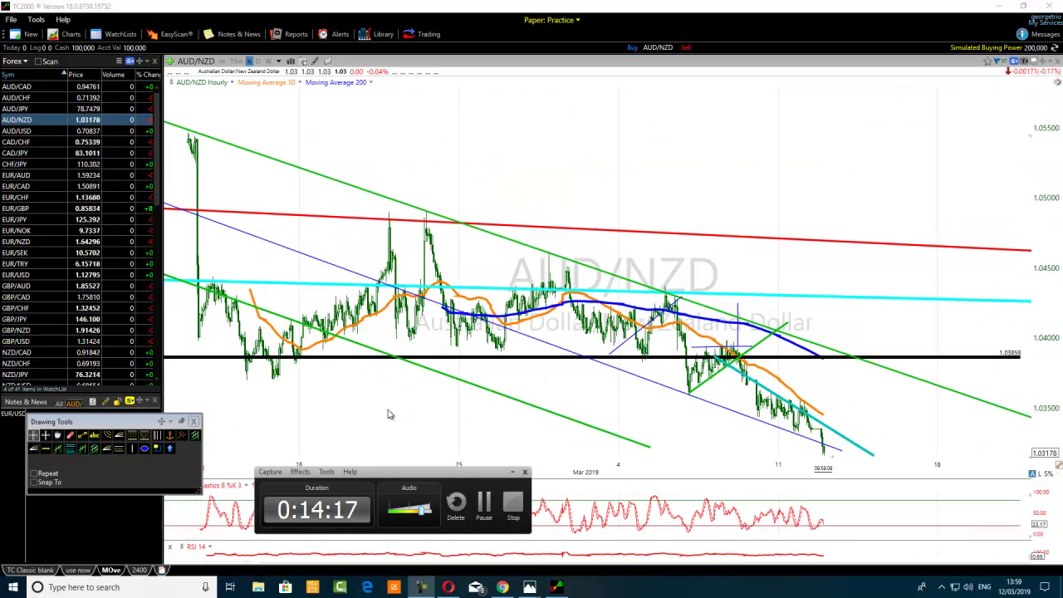
pyautogui.click(81, 434)
pyautogui.moveTo(665, 285)
pyautogui.mouseDown()
pyautogui.moveTo(722, 311)
pyautogui.moveTo(906, 537)
pyautogui.moveTo(864, 574)
pyautogui.mouseUp()
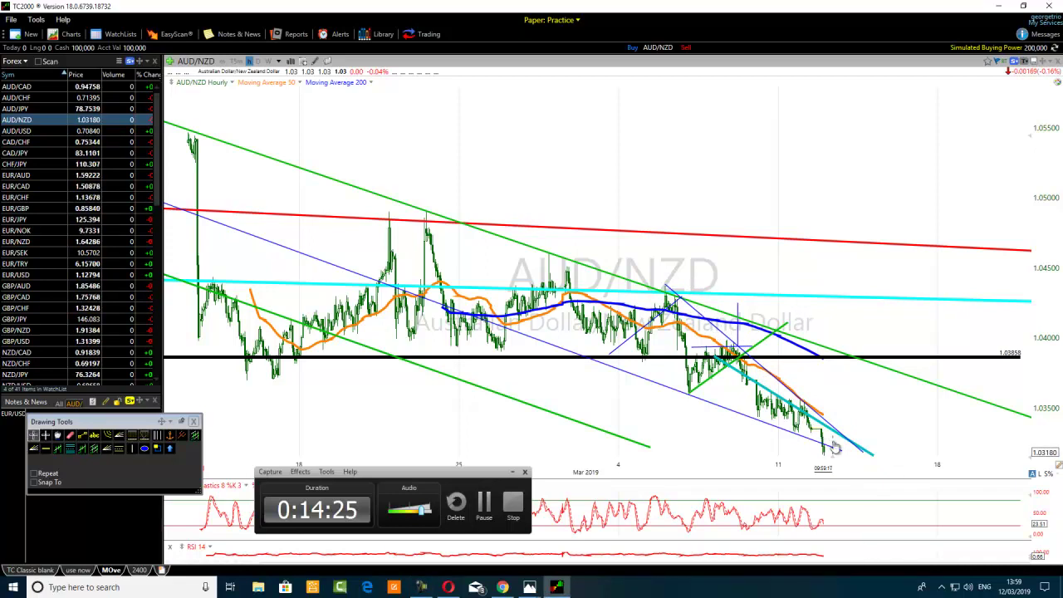
# - Format the new steep descending trend line as a thicker red line
pyautogui.rightClick(775, 380)
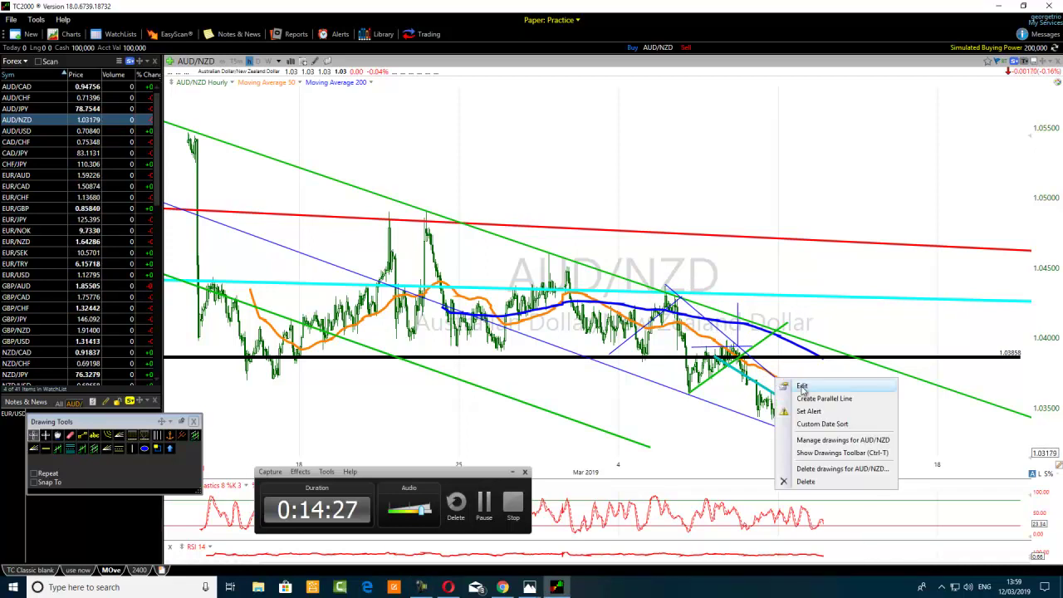
pyautogui.click(802, 383)
pyautogui.moveTo(879, 457); pyautogui.dragTo(898, 457)
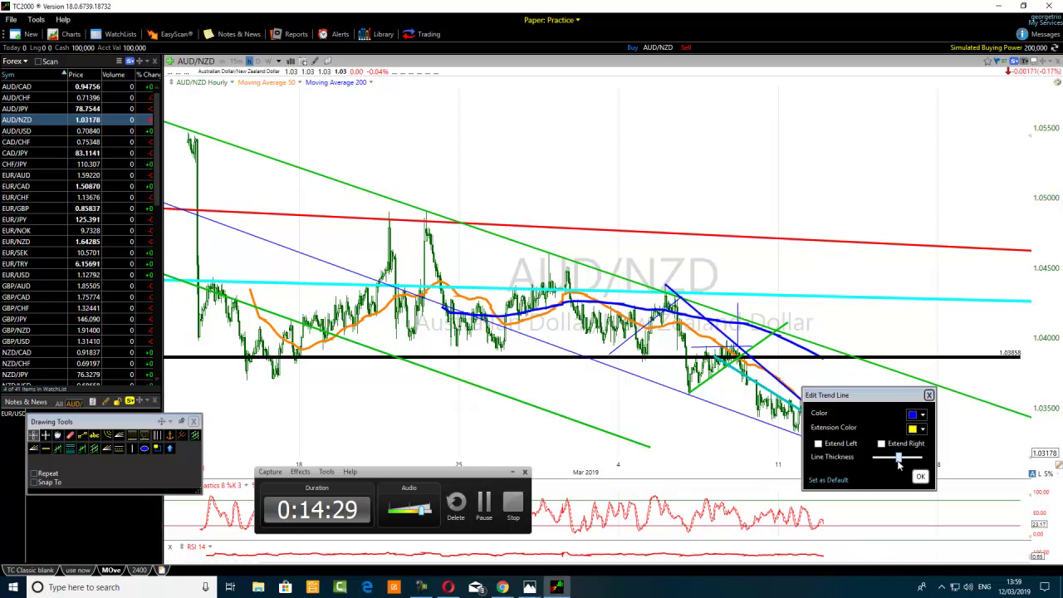
pyautogui.click(913, 416)
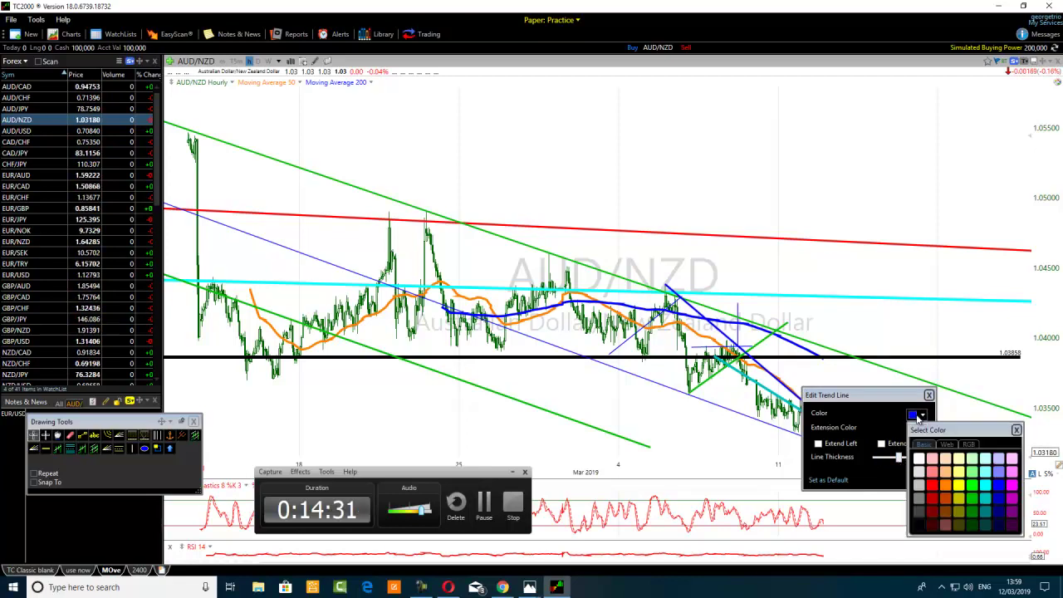
pyautogui.click(931, 486)
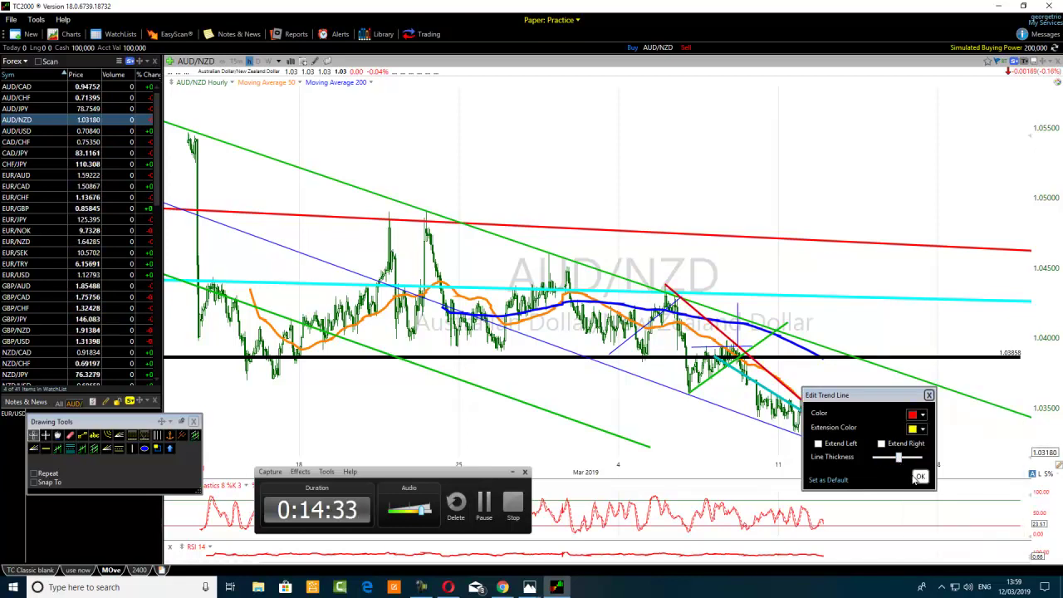
pyautogui.click(914, 477)
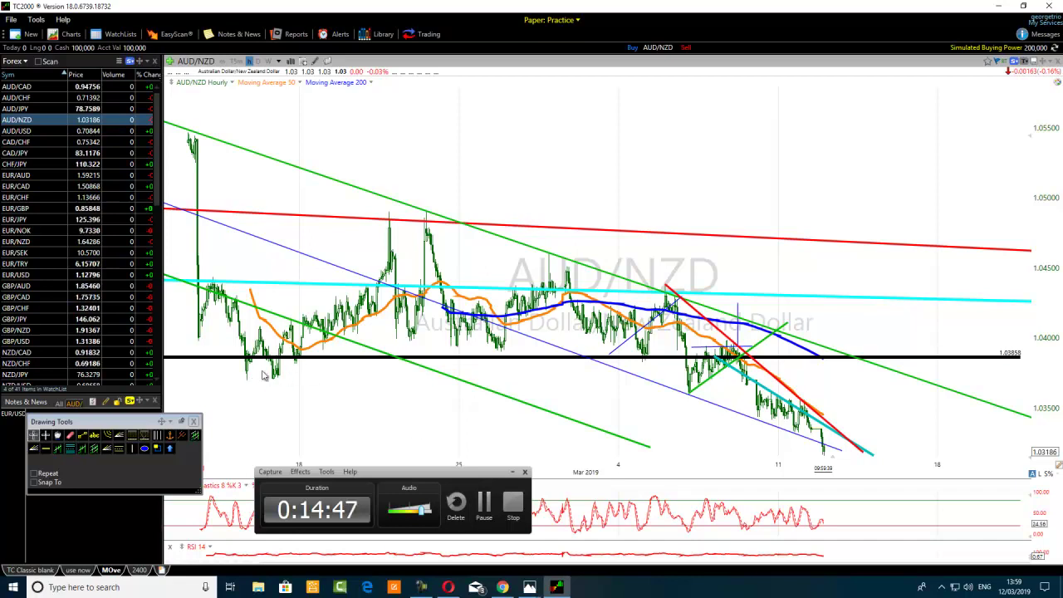
pyautogui.click(296, 360)
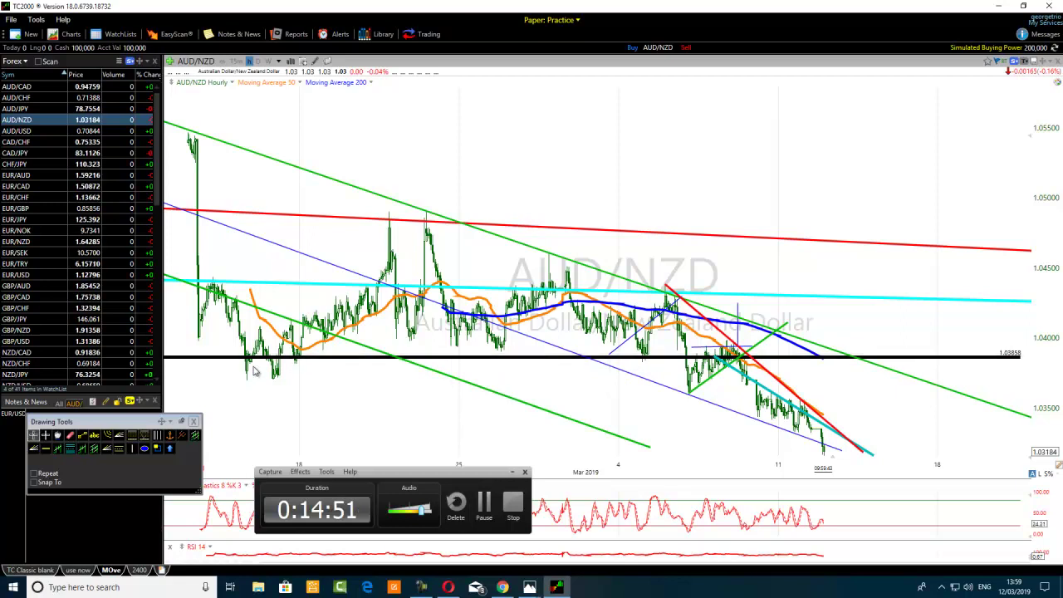
pyautogui.moveTo(301, 365)
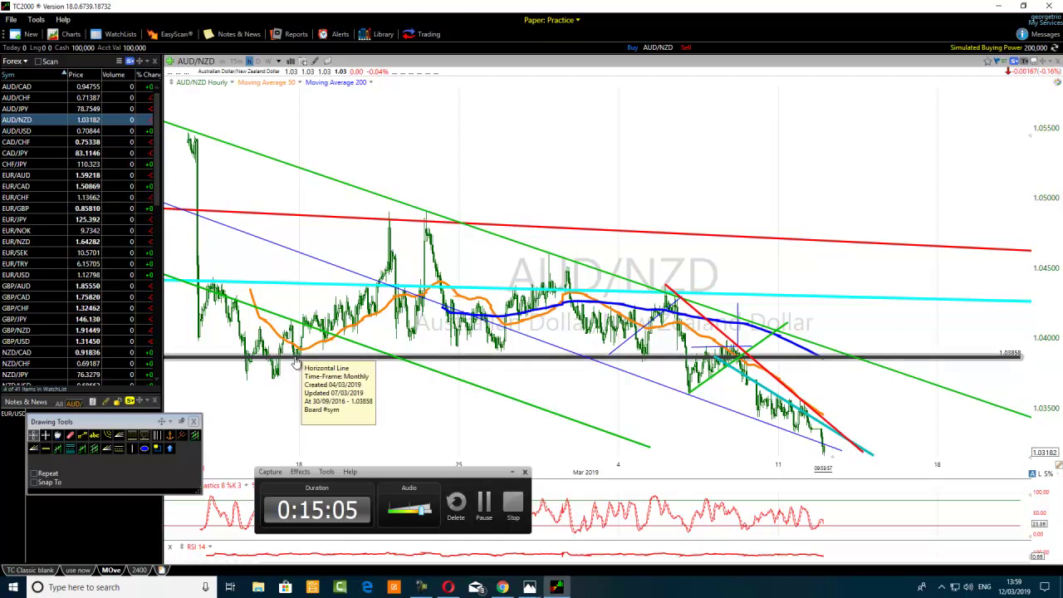
pyautogui.moveTo(391, 224)
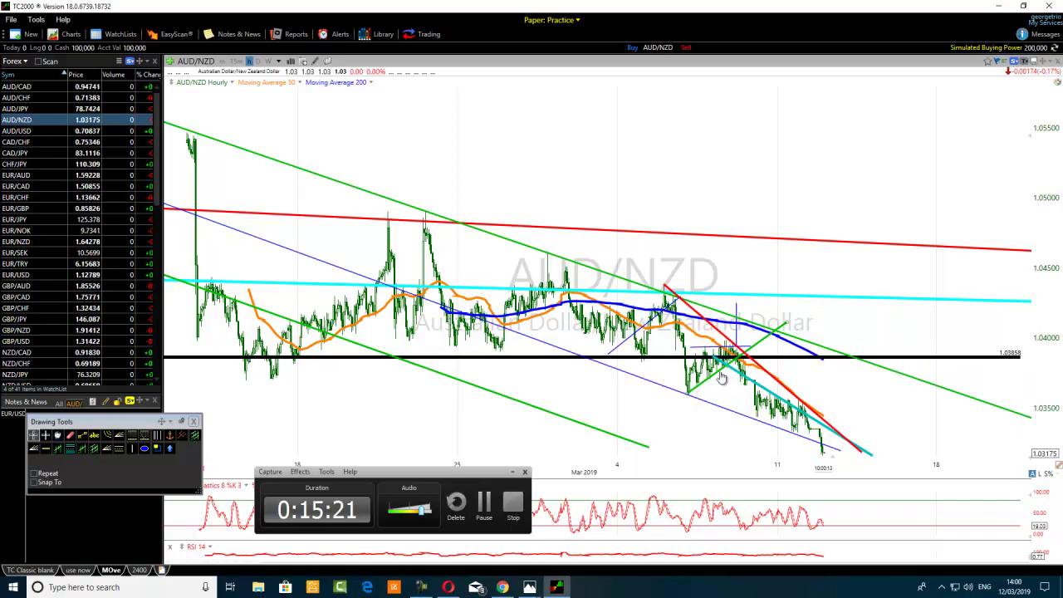
pyautogui.moveTo(738, 357)
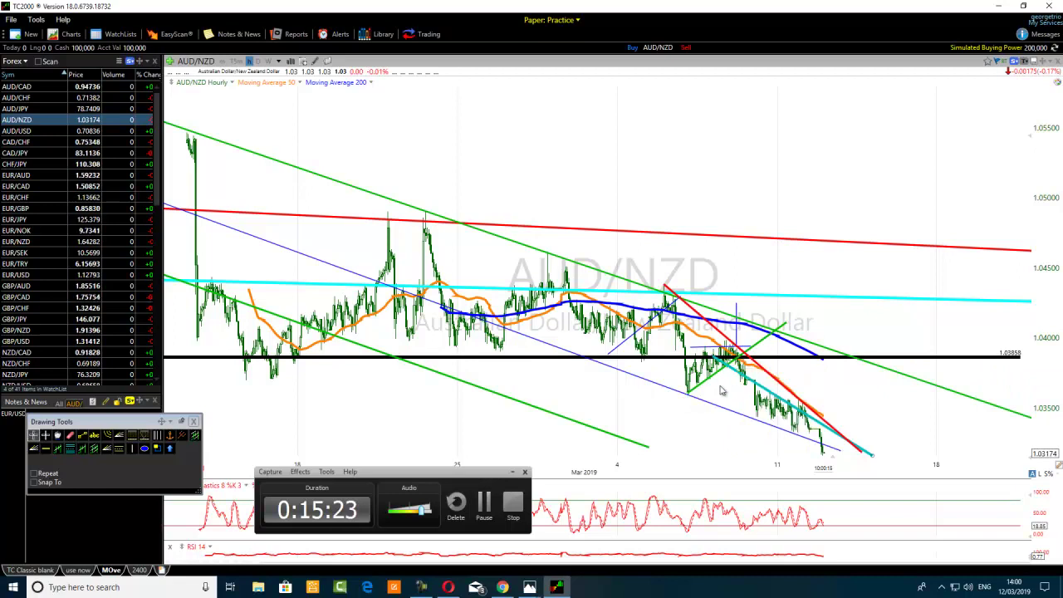